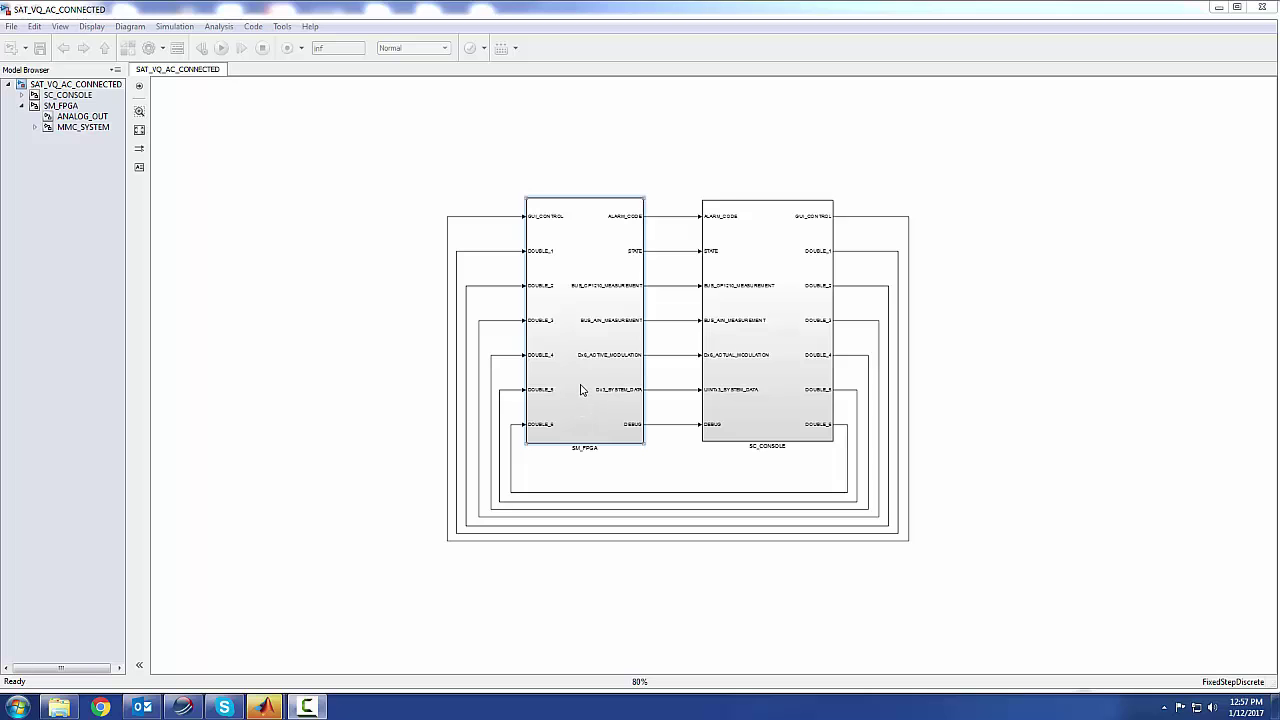
- Drill into SM_FPGA, then MMC_SYSTEM, and view the half-bridge block diagram at 100% zoom
double_click(580, 390)
double_click(651, 328)
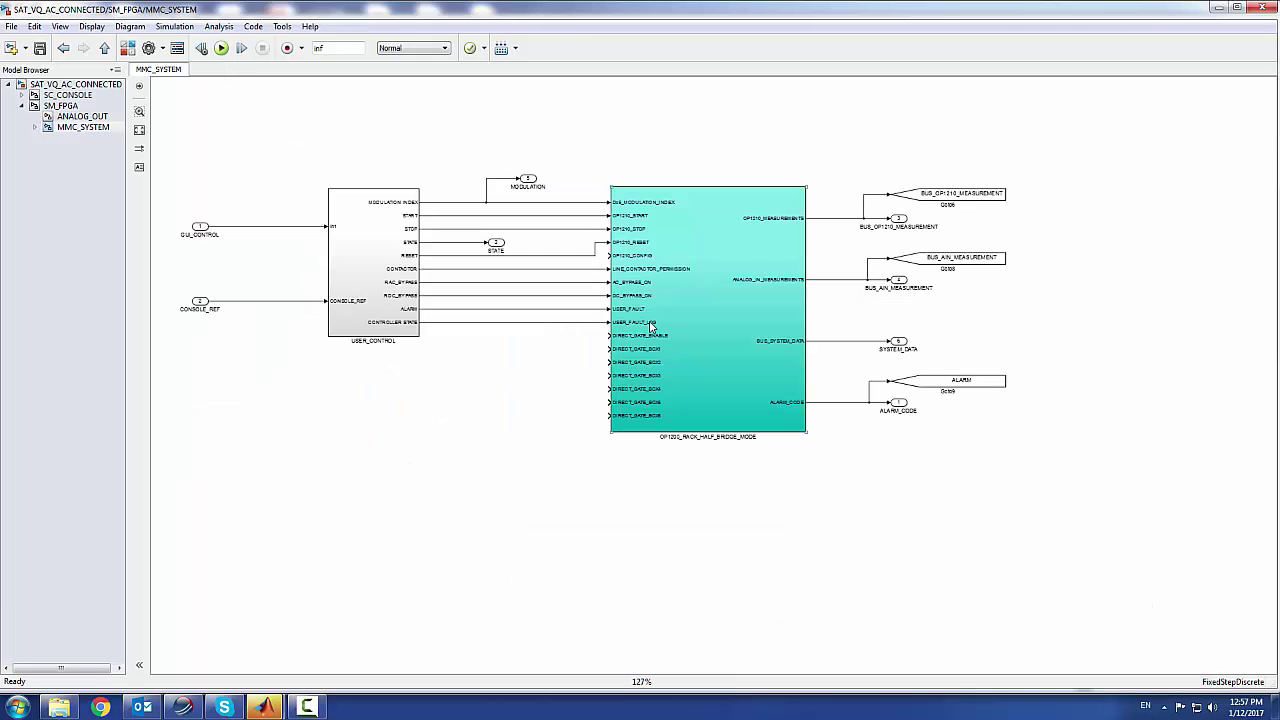
key("alt+1")
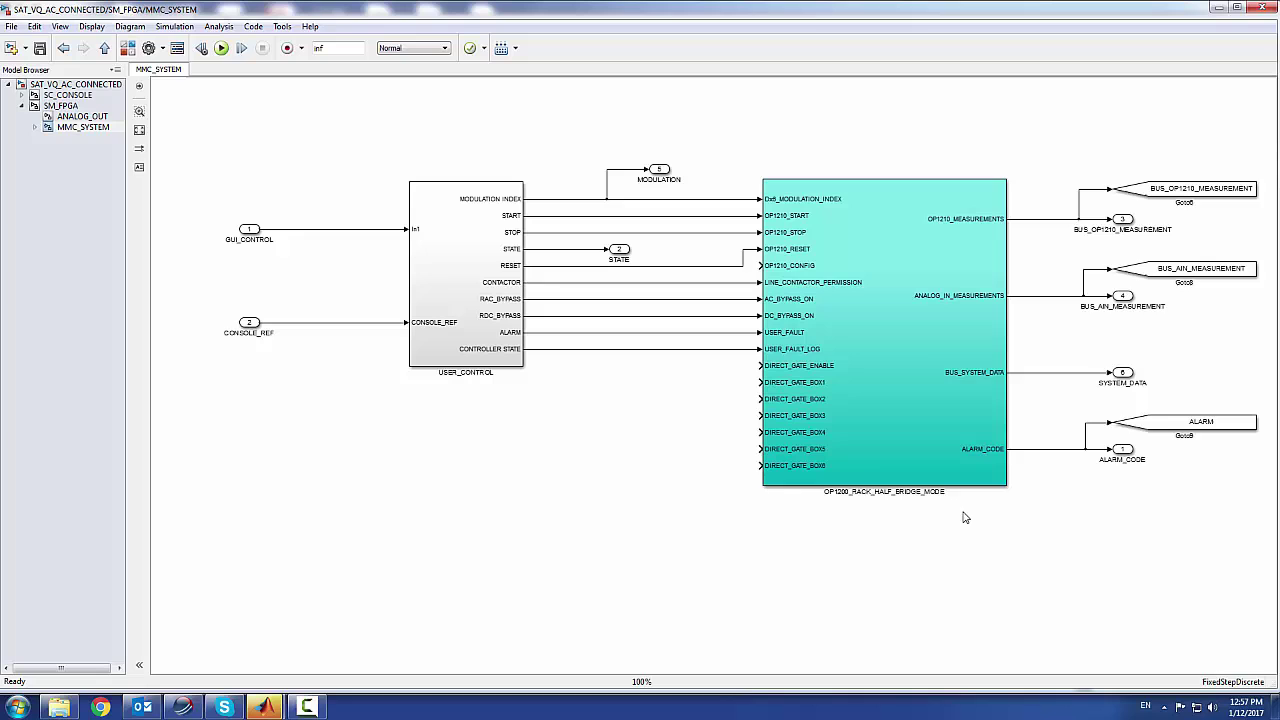
scroll(836, 514, "down", 2)
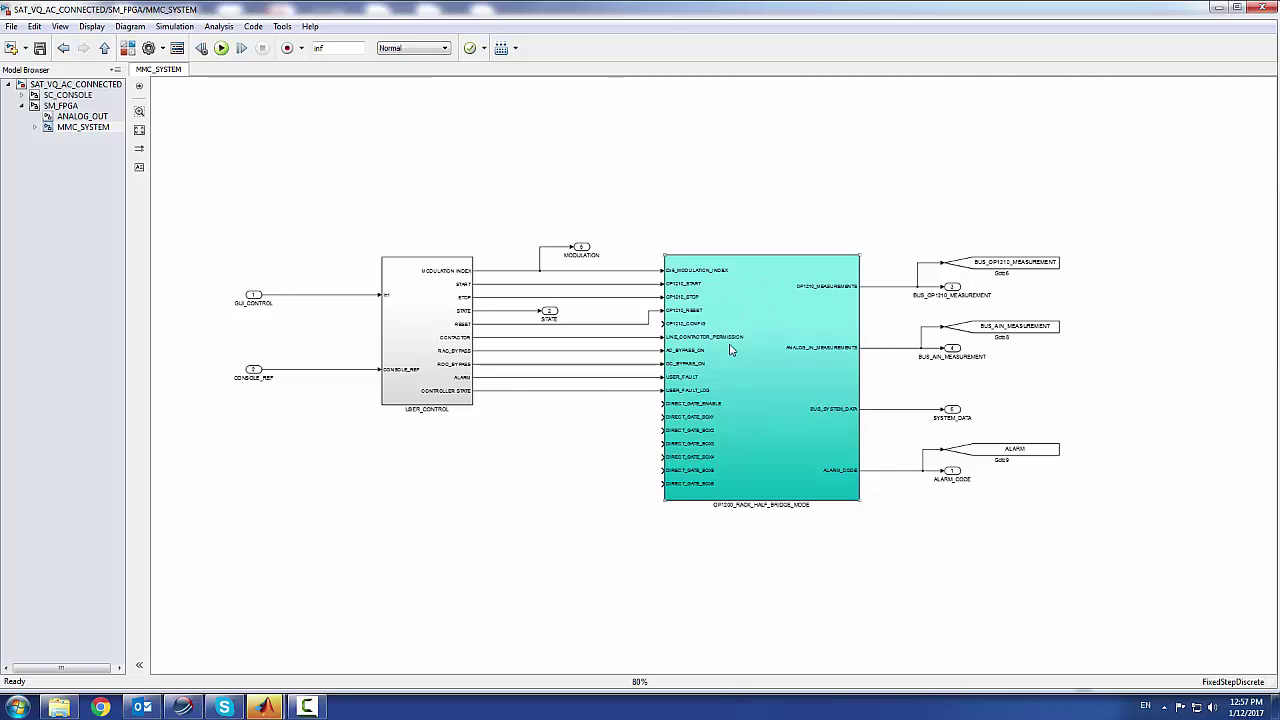
scroll(710, 285, "up", 2)
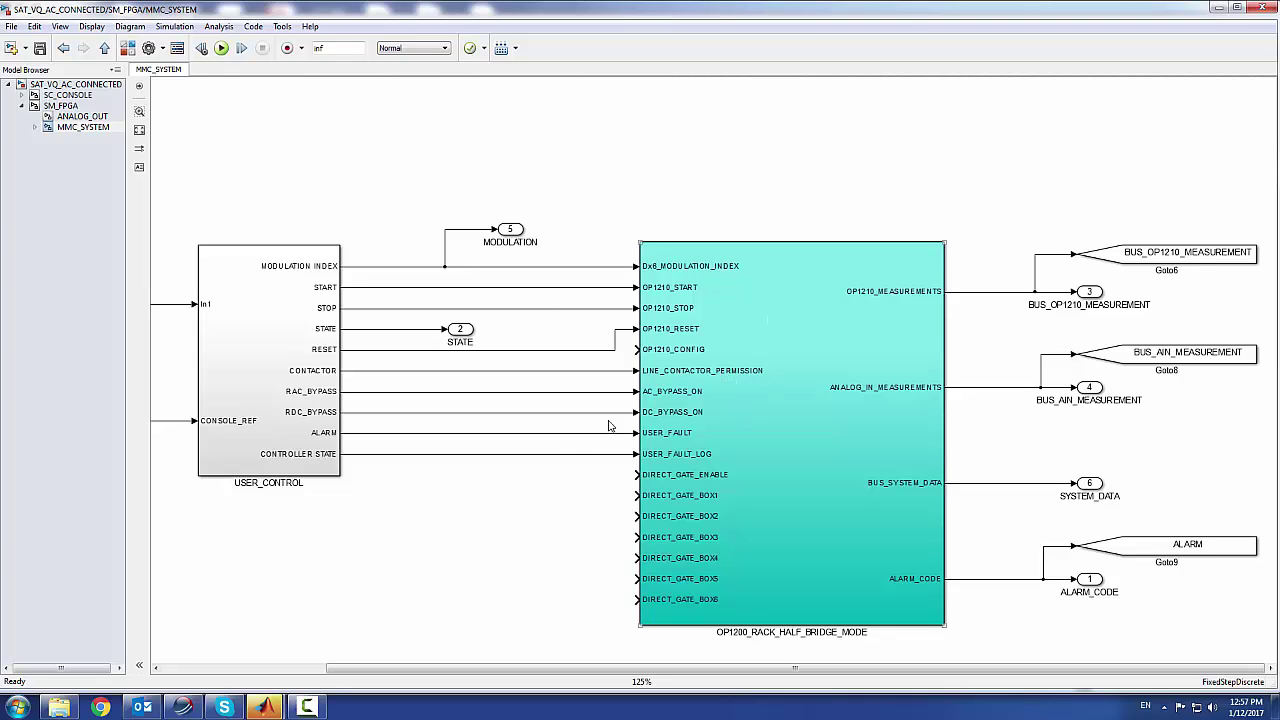
- Zoom around MMC_SYSTEM and select the OP1200_RACK_HALF_BRIDGE_MODE block to inspect it
scroll(550, 310, "up", 1)
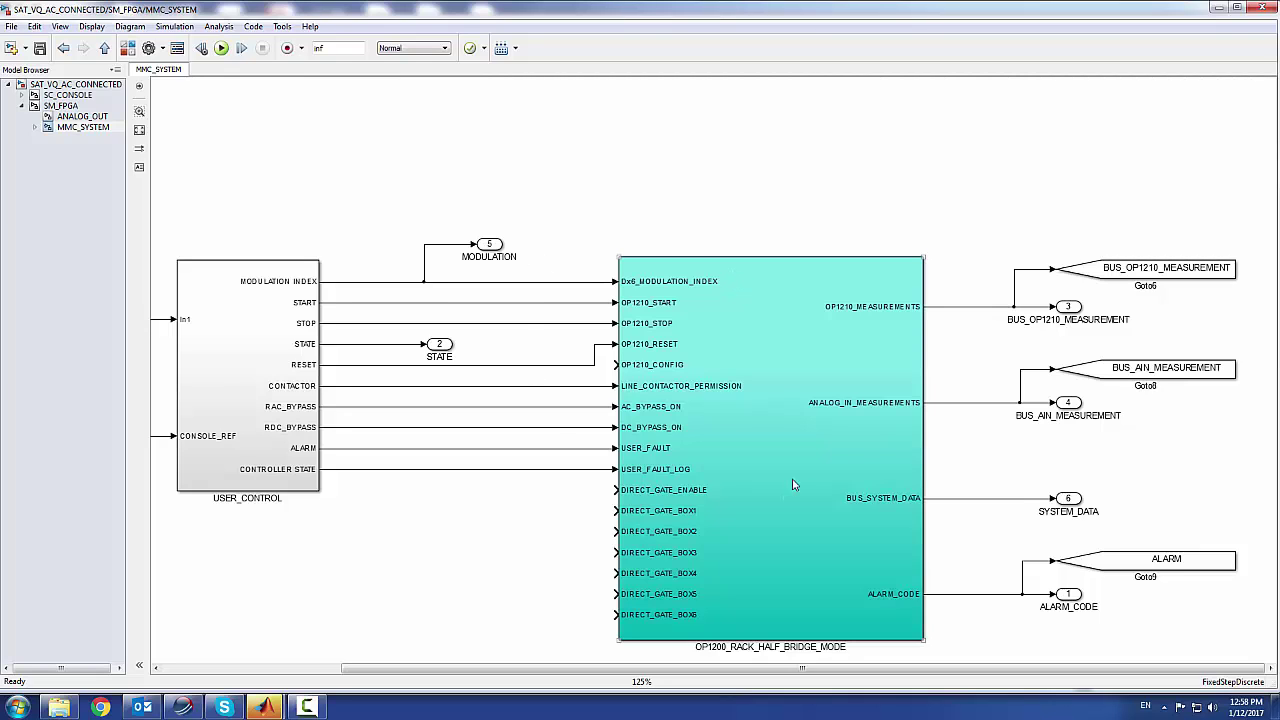
scroll(543, 514, "down", 2)
scroll(545, 519, "up", 2)
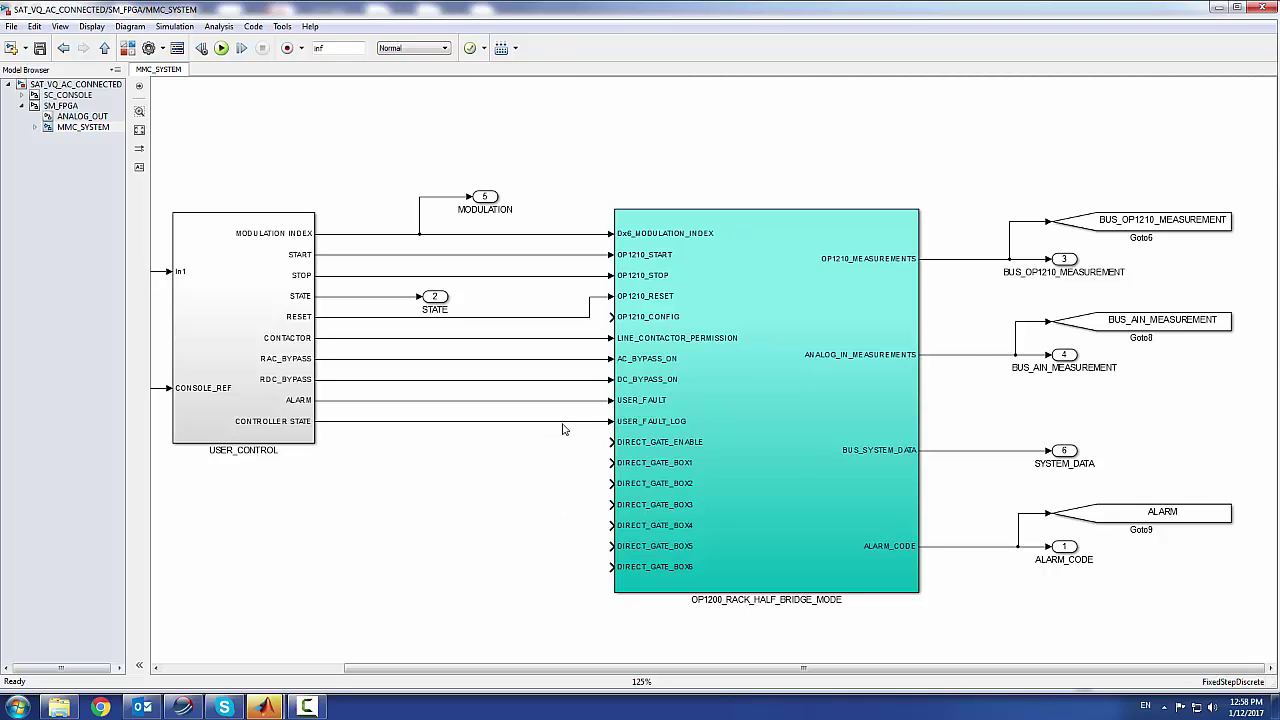
scroll(563, 429, "down", 2)
scroll(523, 463, "up", 1)
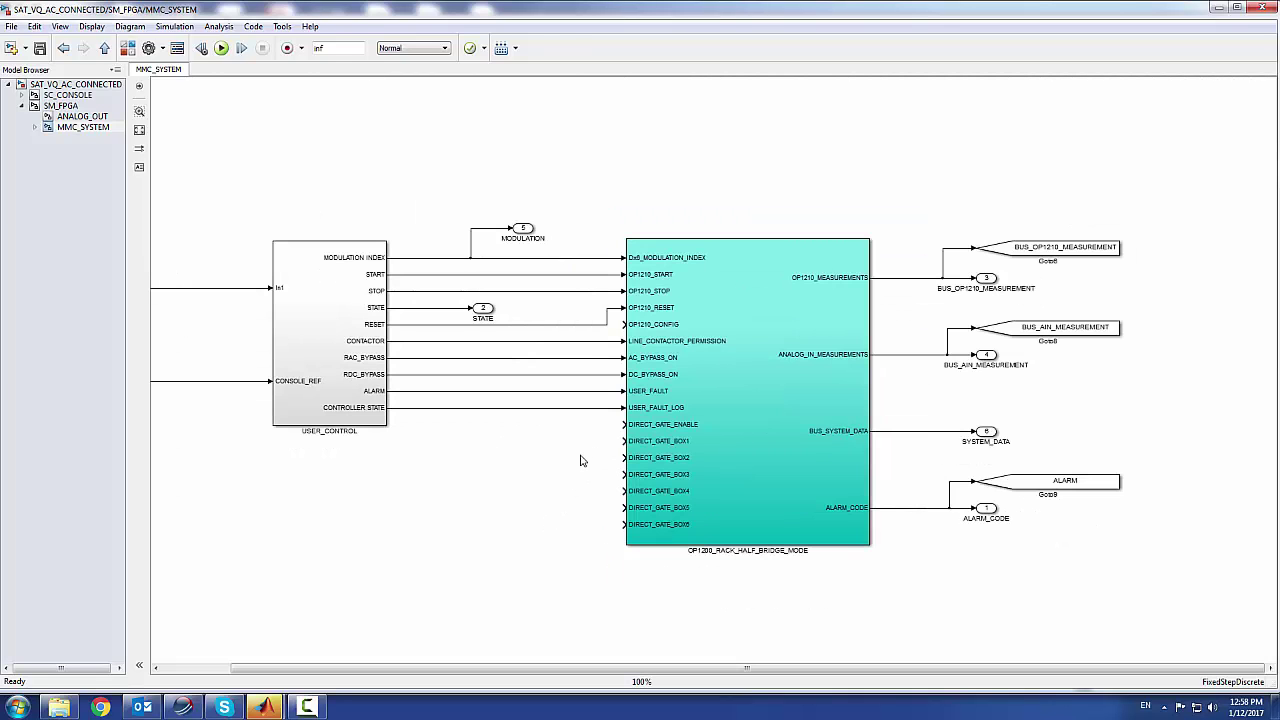
left_click(671, 518)
- Deselect, rezoom, and reselect the OP1200 block to examine its measurement outputs
left_click(885, 292)
scroll(726, 290, "up", 2)
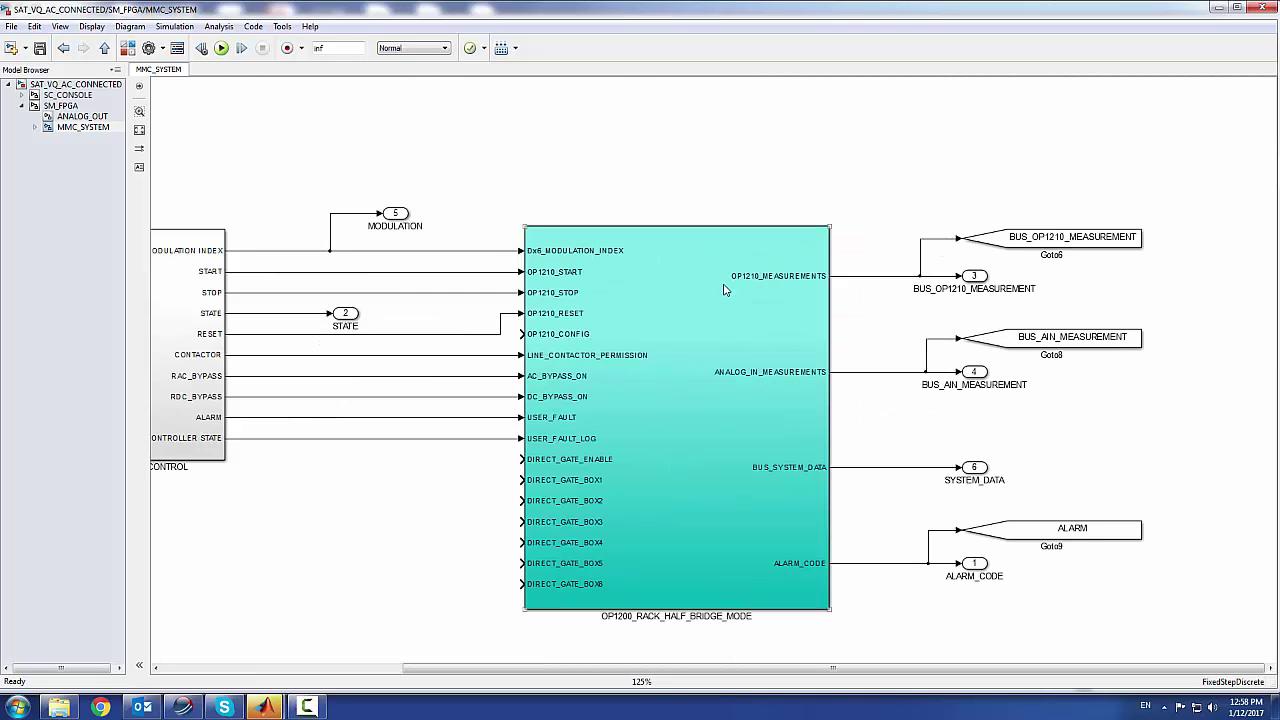
left_click(840, 298)
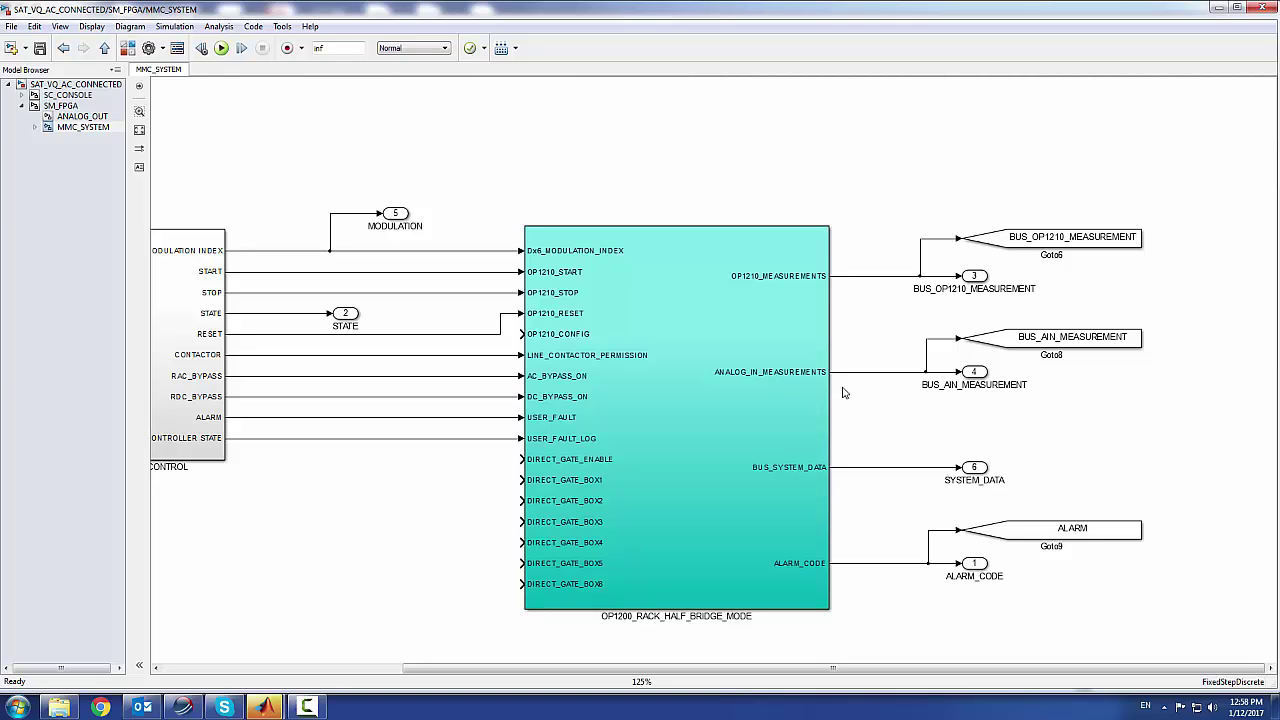
scroll(500, 399, "down", 1)
scroll(680, 400, "up", 1)
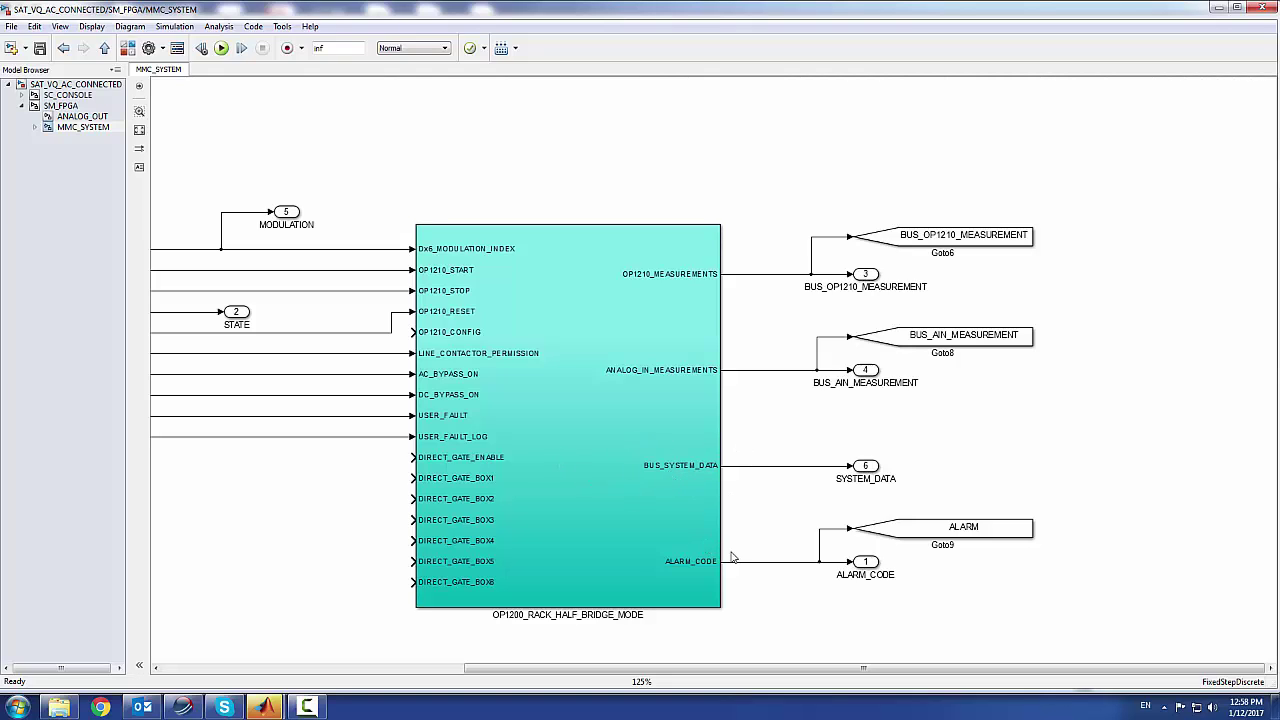
left_click(675, 587)
scroll(637, 549, "down", 2)
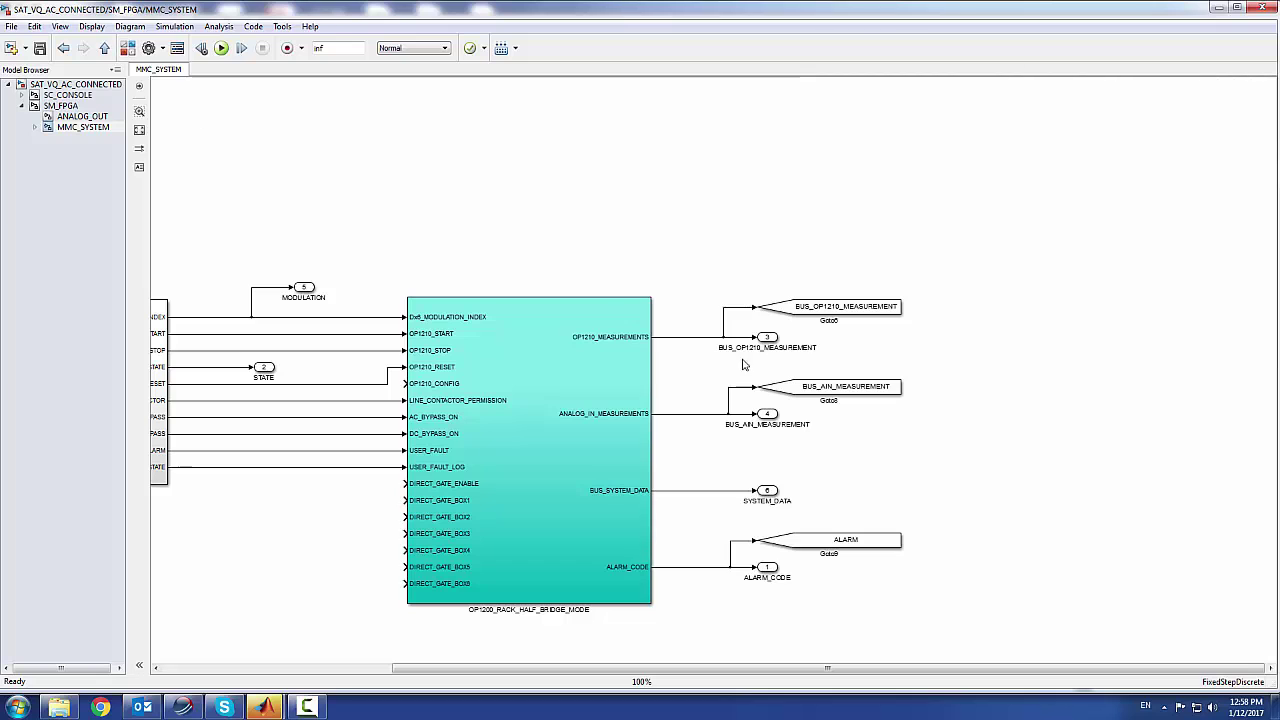
- Place a Bus Selector from Commonly Used Blocks tapping the OP1210_MEASUREMENTS line
key("ctrl+shift+l")
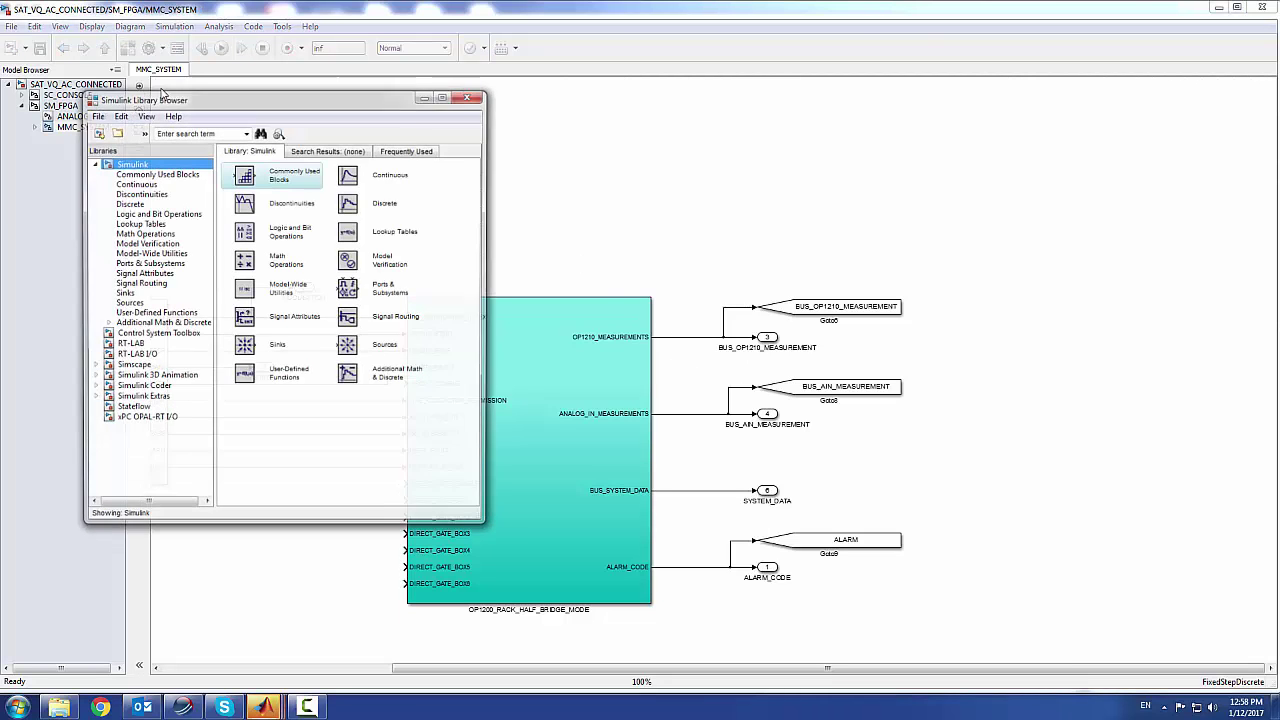
left_click(152, 175)
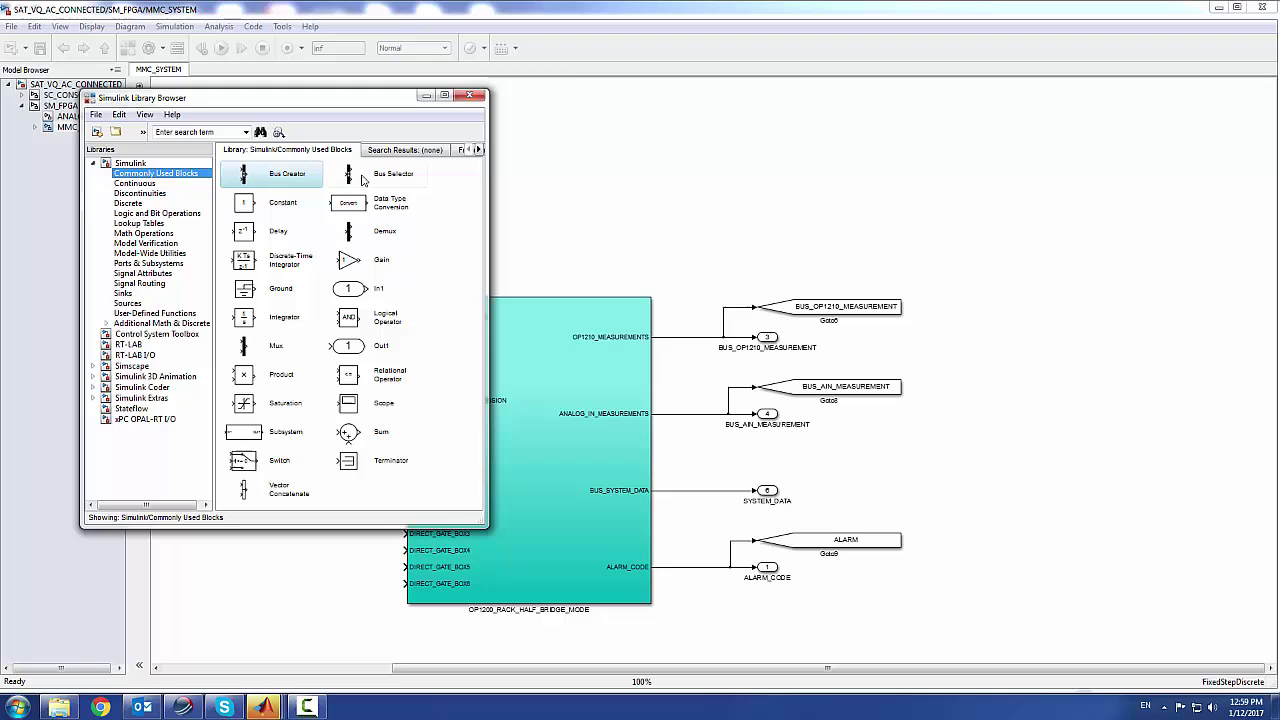
left_click(360, 174)
mouse_move(715, 212)
left_mouse_down()
mouse_move(705, 197)
mouse_move(629, 343)
mouse_move(677, 341)
left_mouse_up()
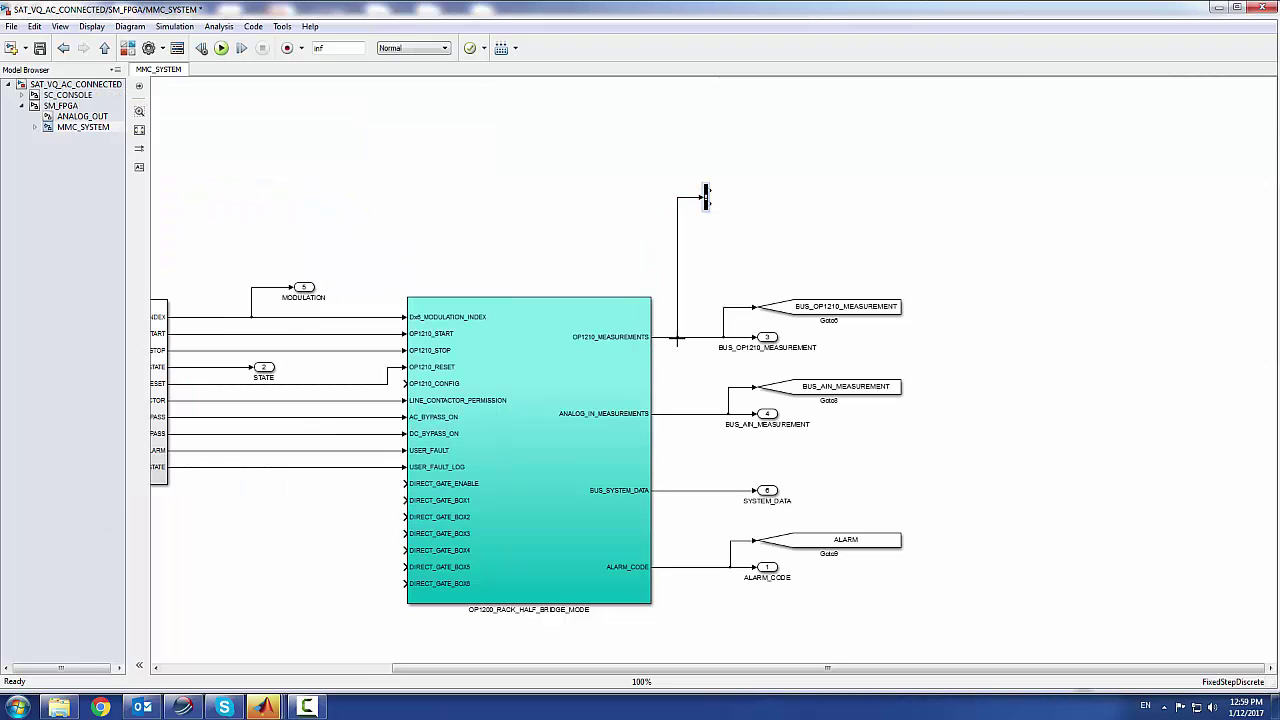
- Remove the placeholder signal1 and signal2 outputs from the bus selector
double_click(706, 200)
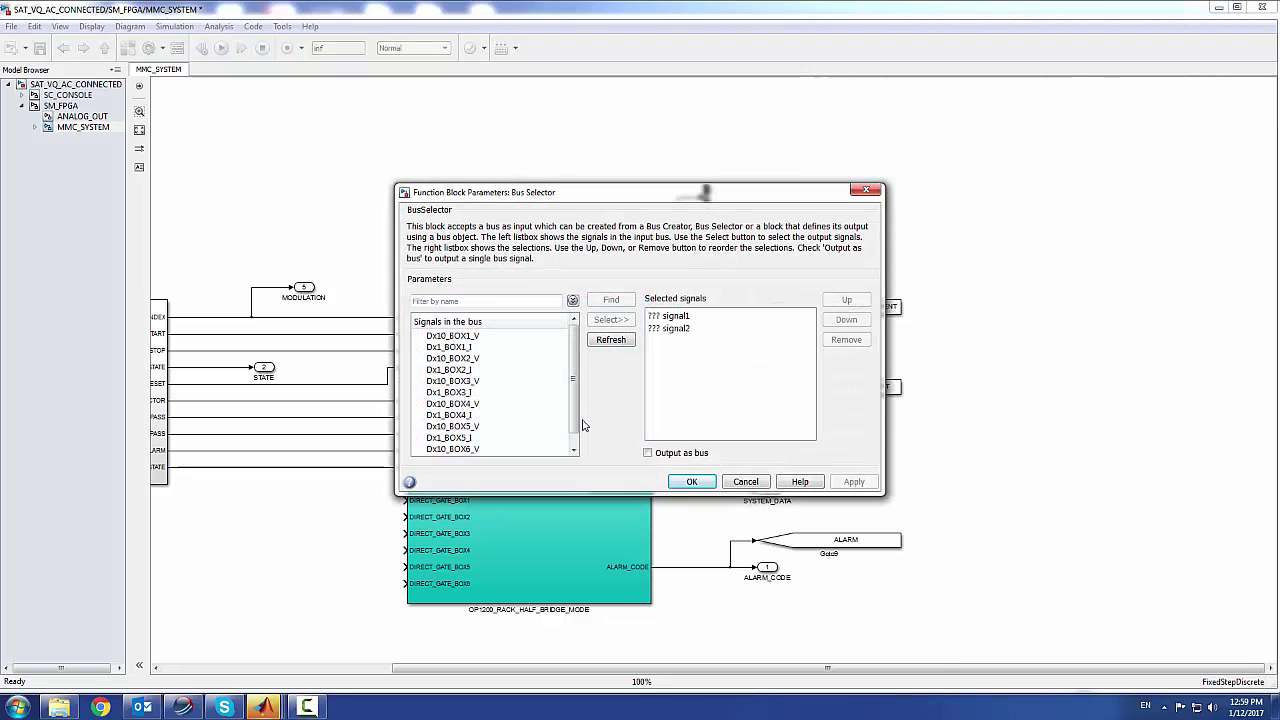
left_click(446, 337)
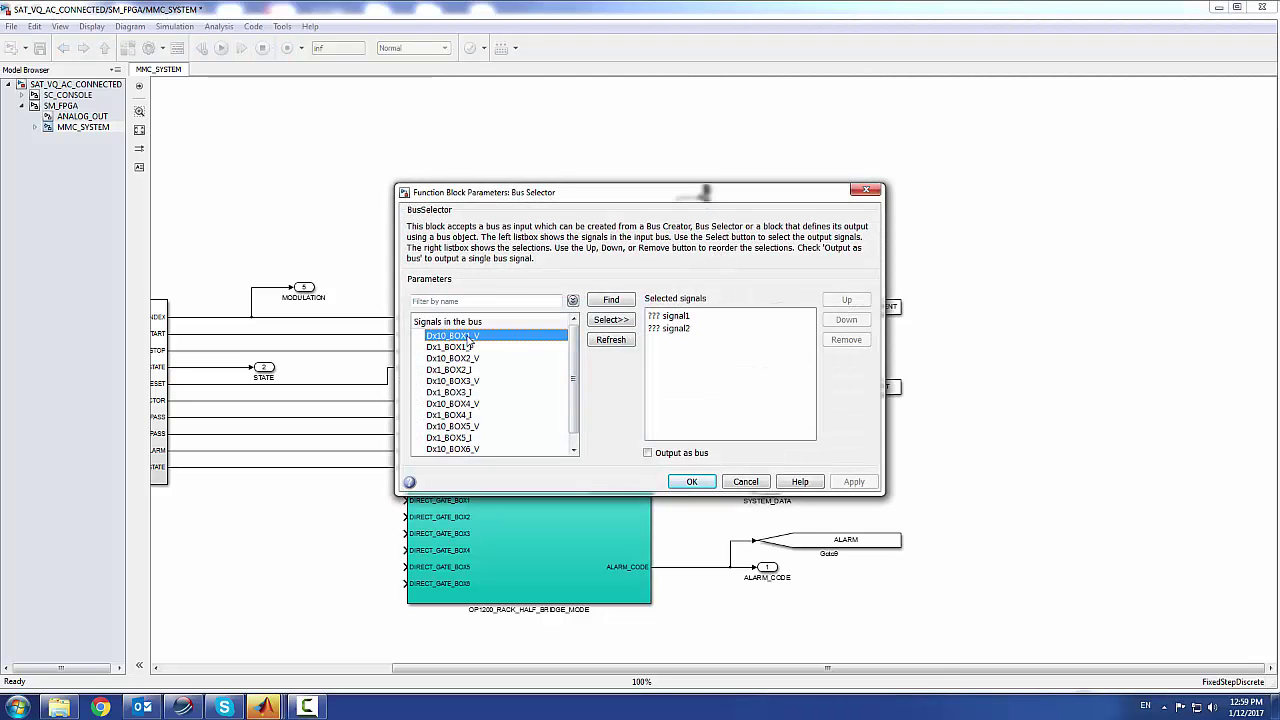
left_click(438, 347)
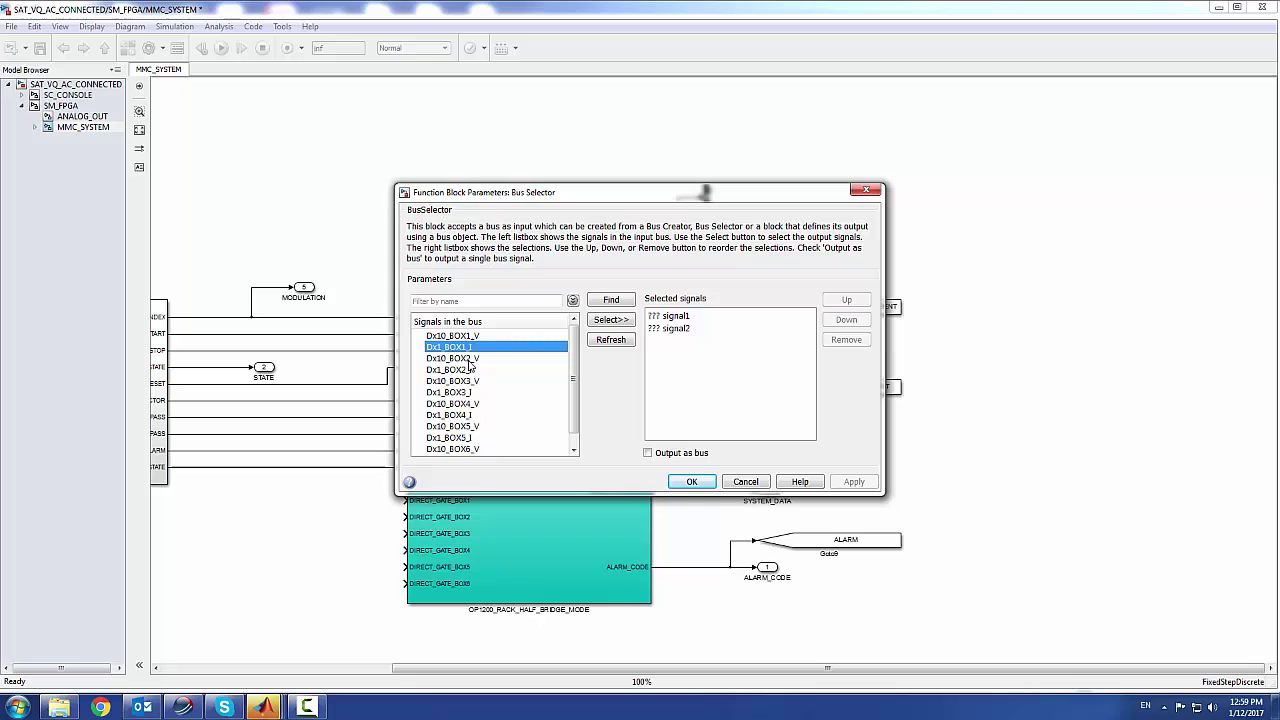
left_click_drag(487, 336, 494, 381)
scroll(495, 383, "down", 1)
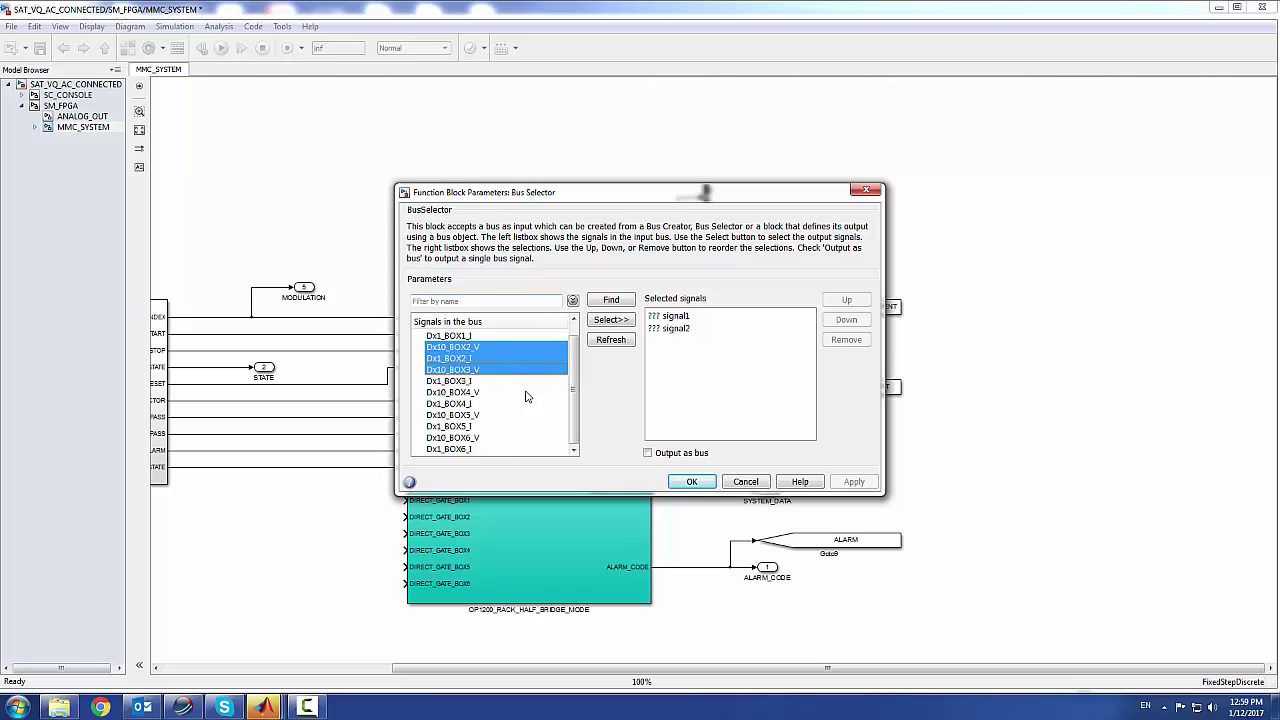
scroll(507, 401, "up", 1)
left_click(489, 338)
left_click(675, 315)
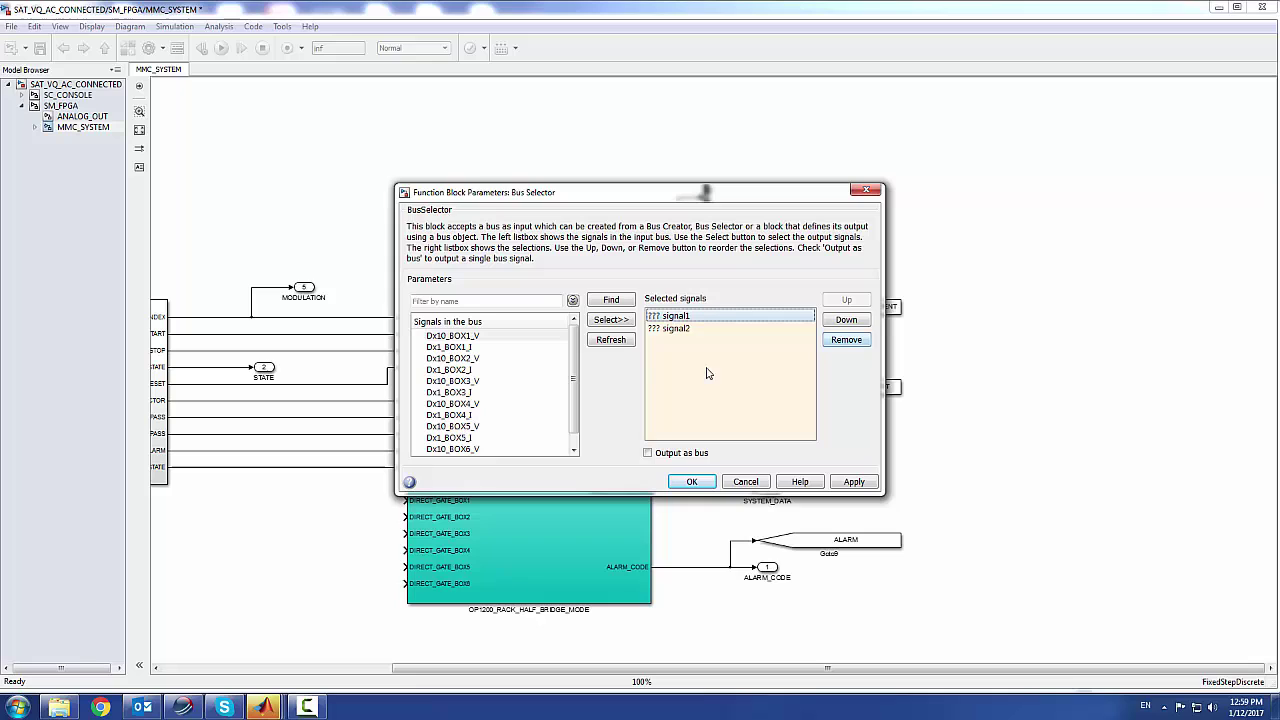
left_click(832, 345)
left_click(832, 345)
- Add Dx10_BOX1_V and Dx1_BOX1_I as the bus selector outputs and confirm
left_click(526, 338)
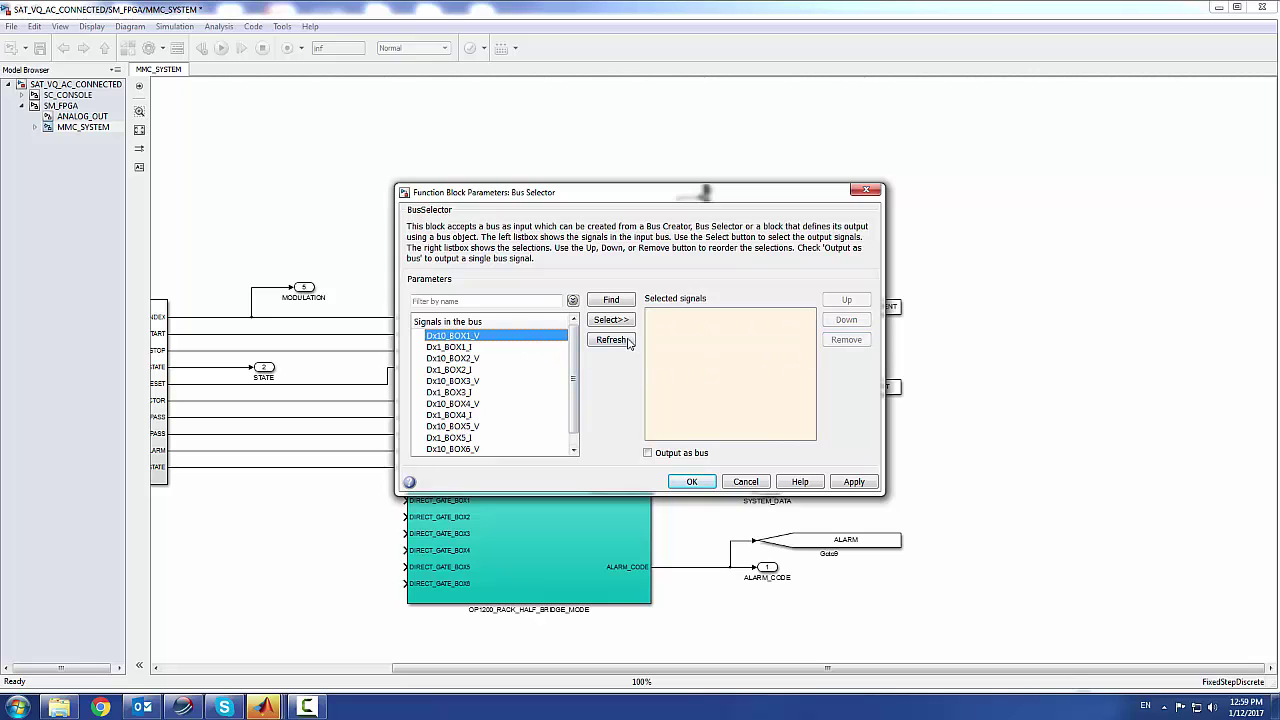
left_click(612, 330)
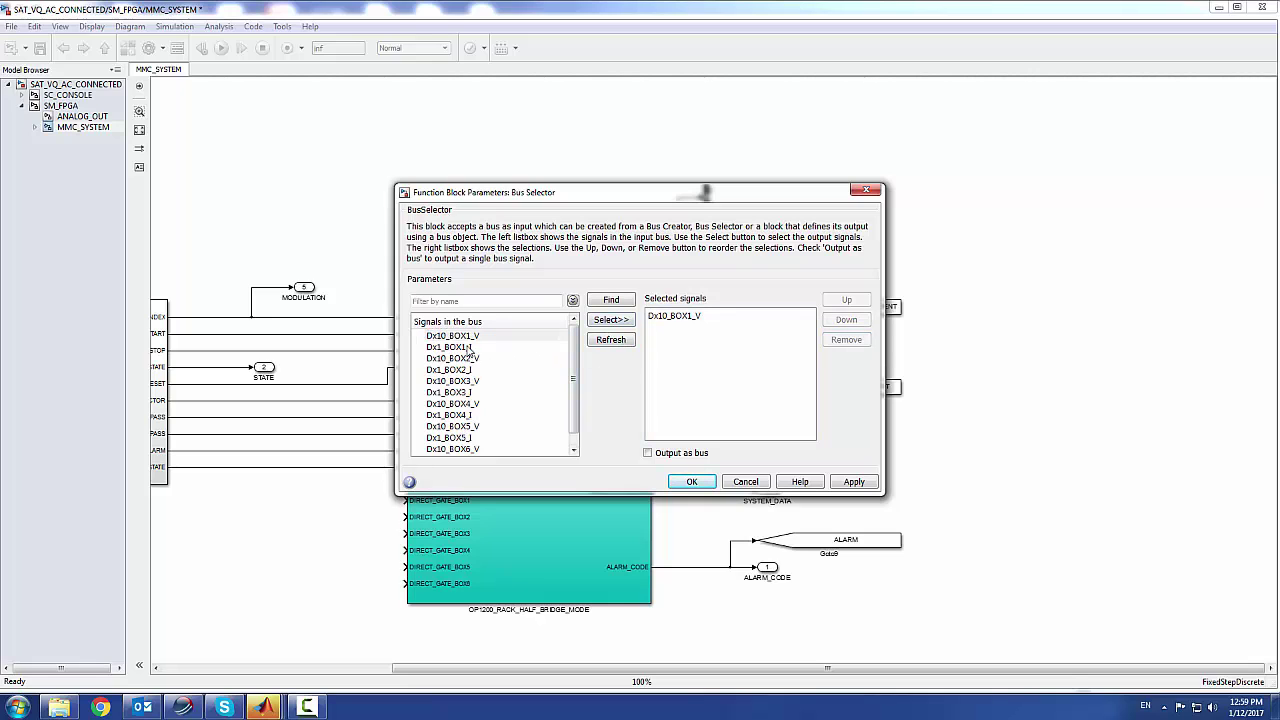
left_click(470, 347)
left_click(612, 321)
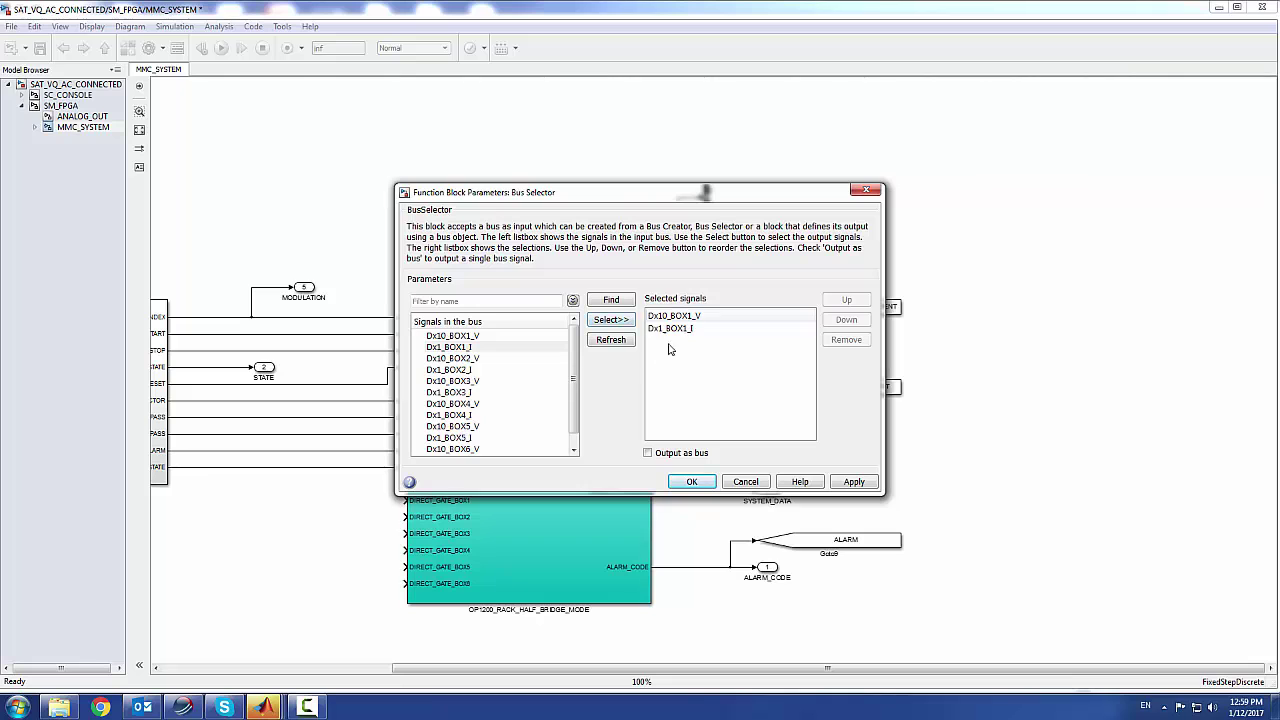
left_click(694, 482)
- Delete the trial bus selector and its output lines from MMC_SYSTEM
scroll(738, 200, "up", 1)
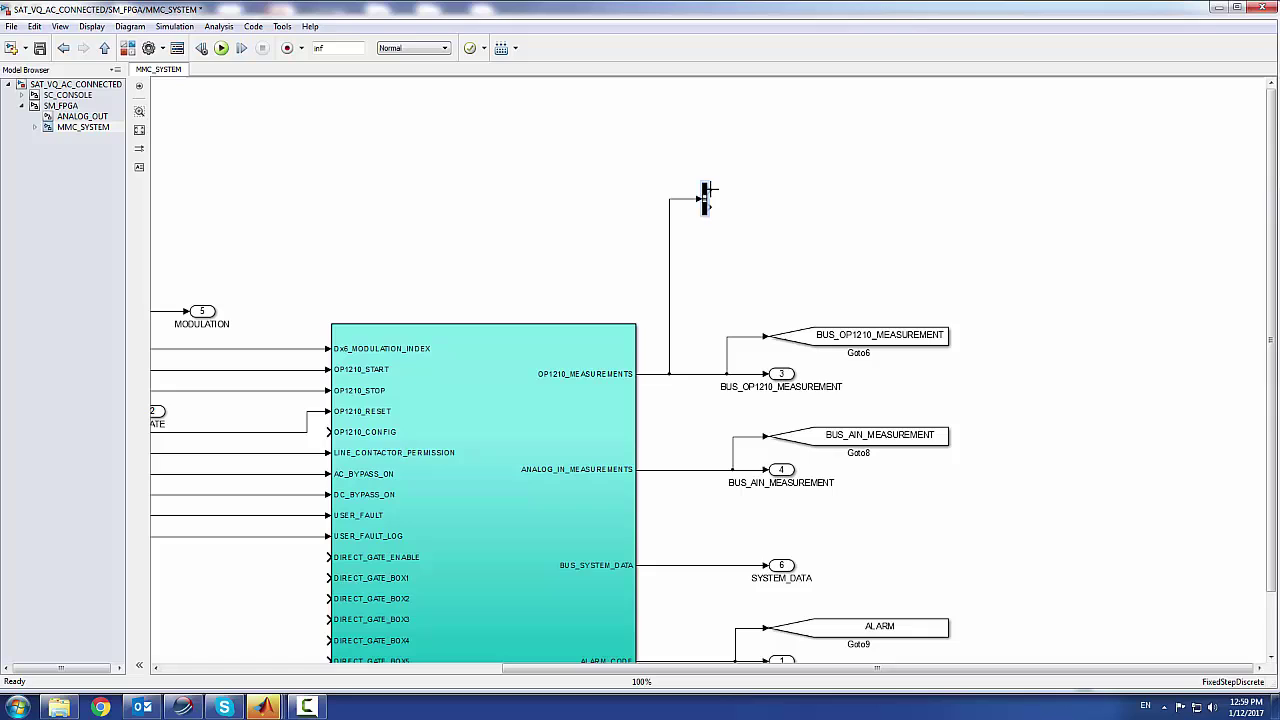
left_click_drag(709, 190, 831, 190)
left_click_drag(946, 260, 692, 174)
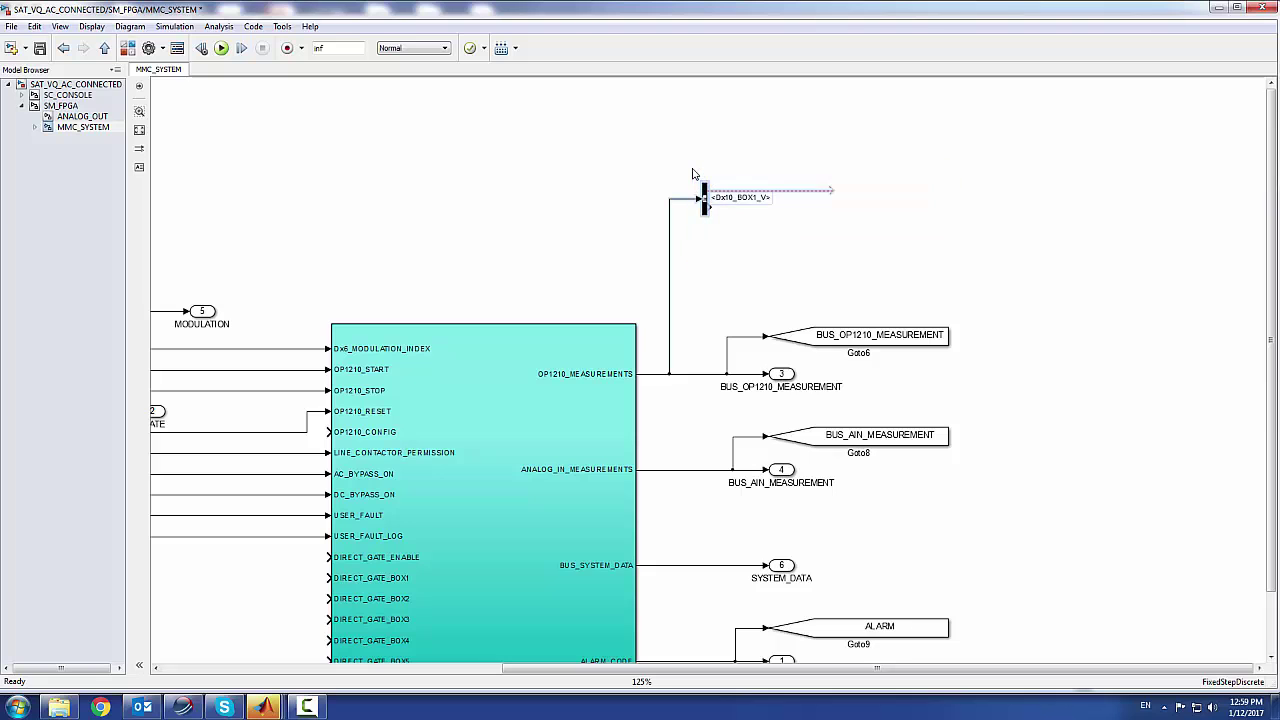
key("Delete")
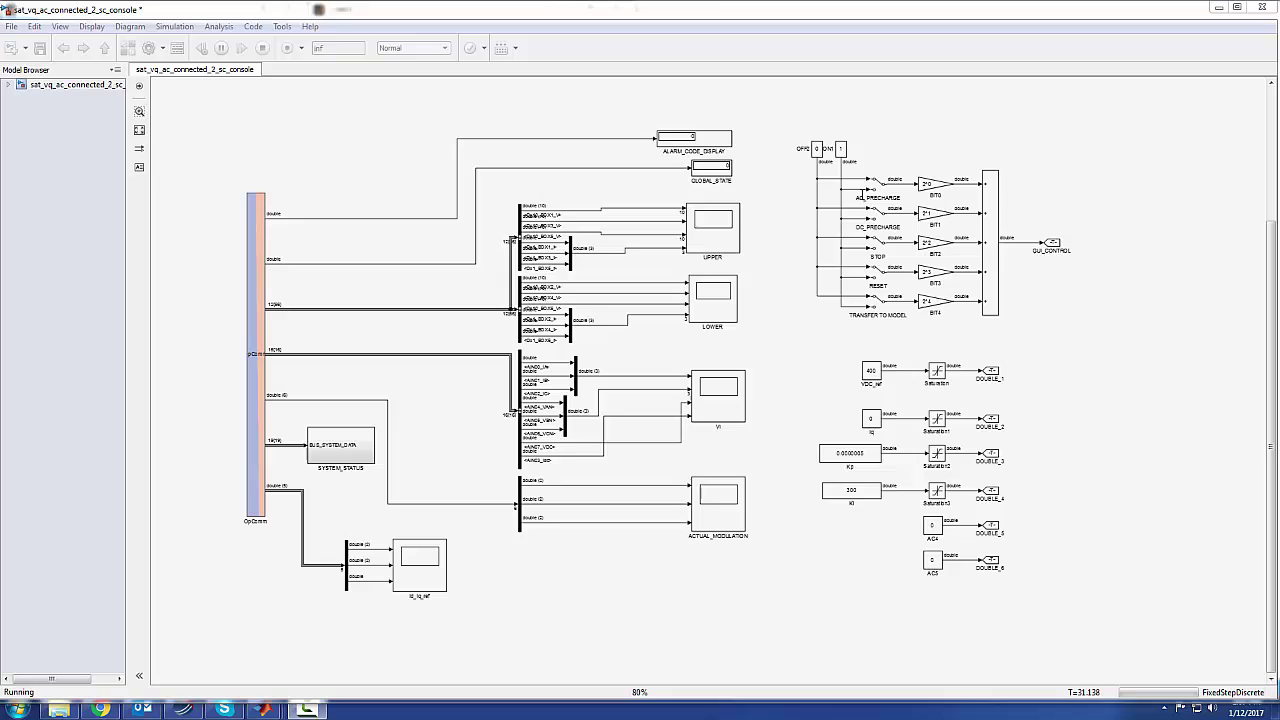
- Toggle the AC_PRECHARGE manual switch on in the running console model
double_click(878, 186)
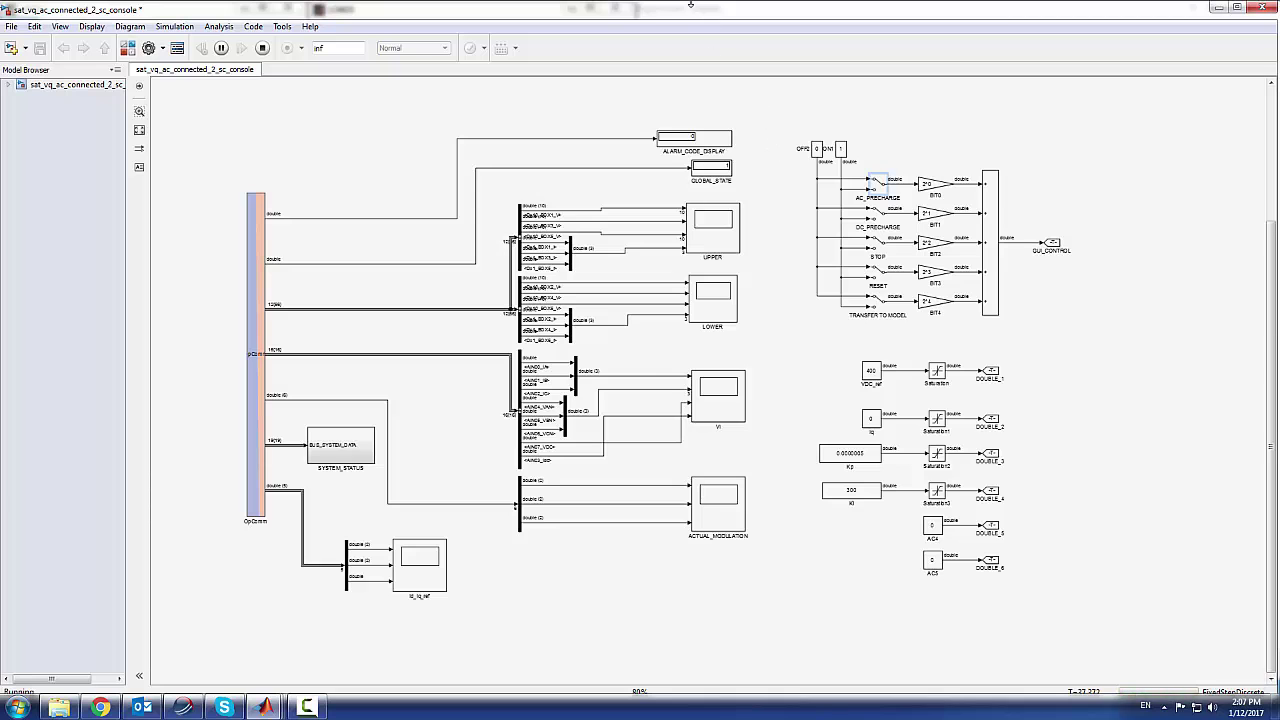
- Snap the model window to the right half of the screen, revealing the UPPER and LOWER scopes
left_click_drag(690, 6, 1278, 60)
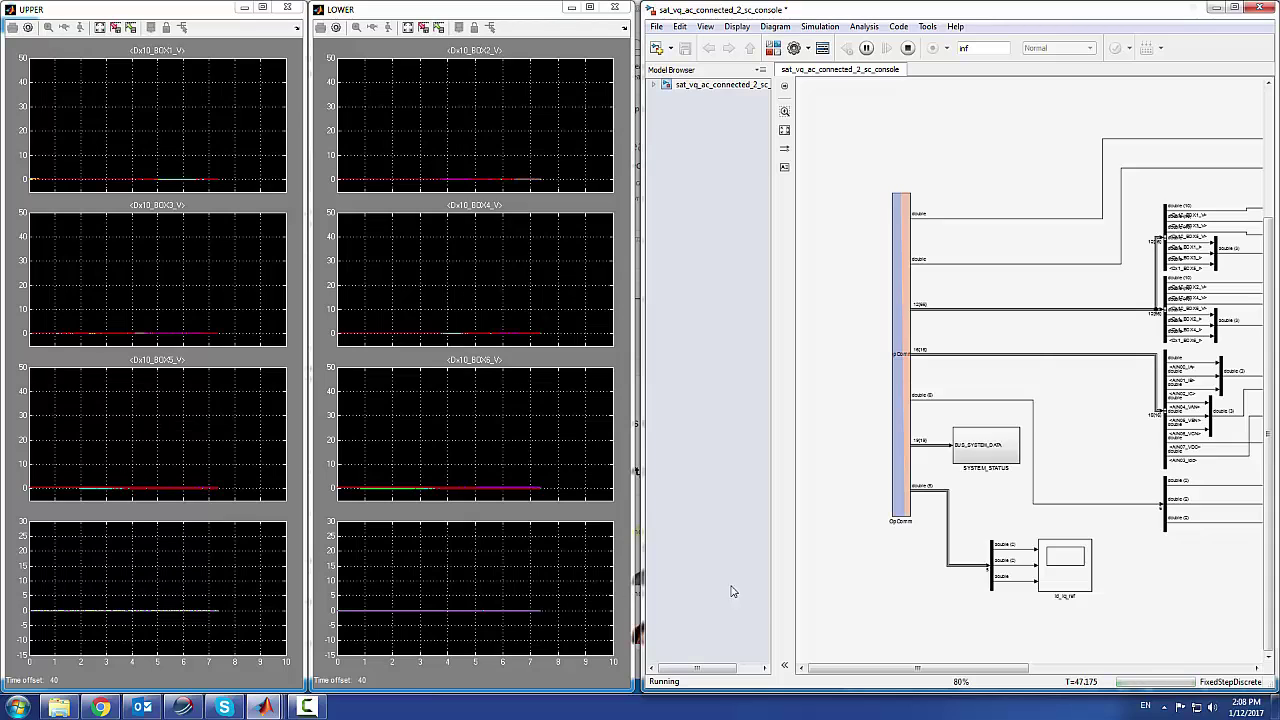
scroll(835, 407, "down", 3)
- Zoom the diagram back in while the UPPER and LOWER scopes charge to about 40 V
scroll(1033, 326, "up", 3)
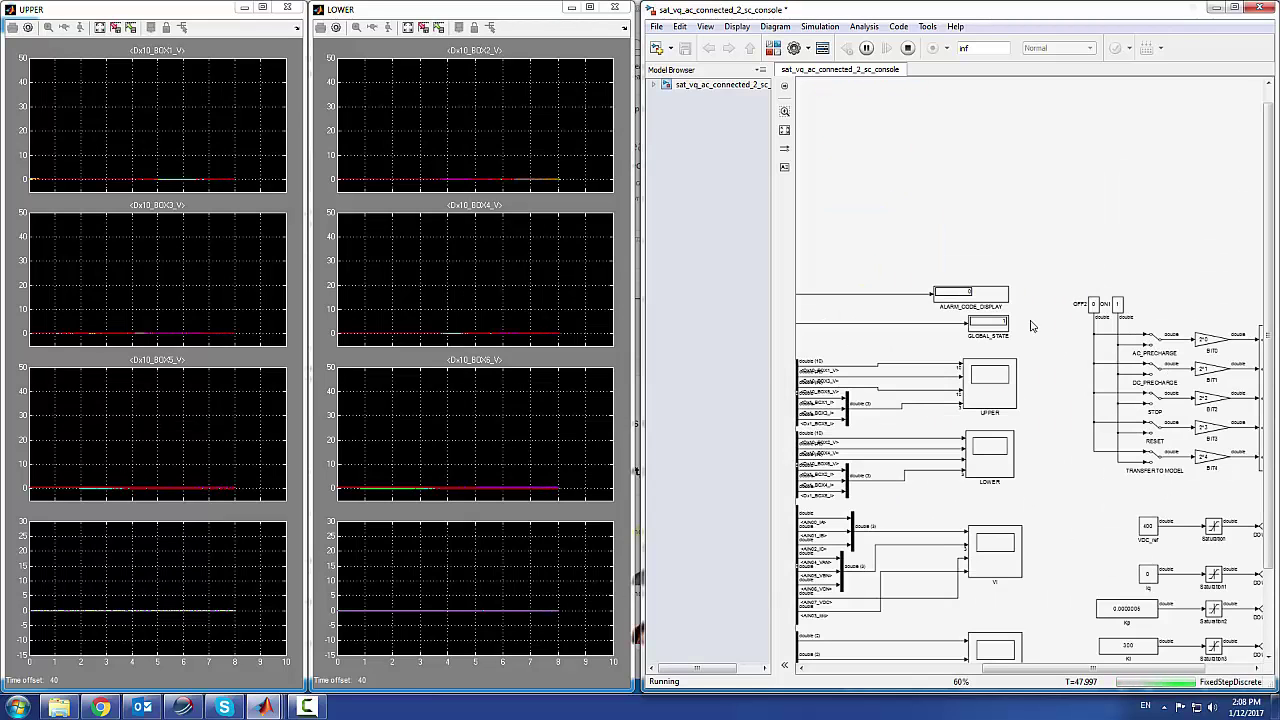
scroll(1048, 335, "down", 1)
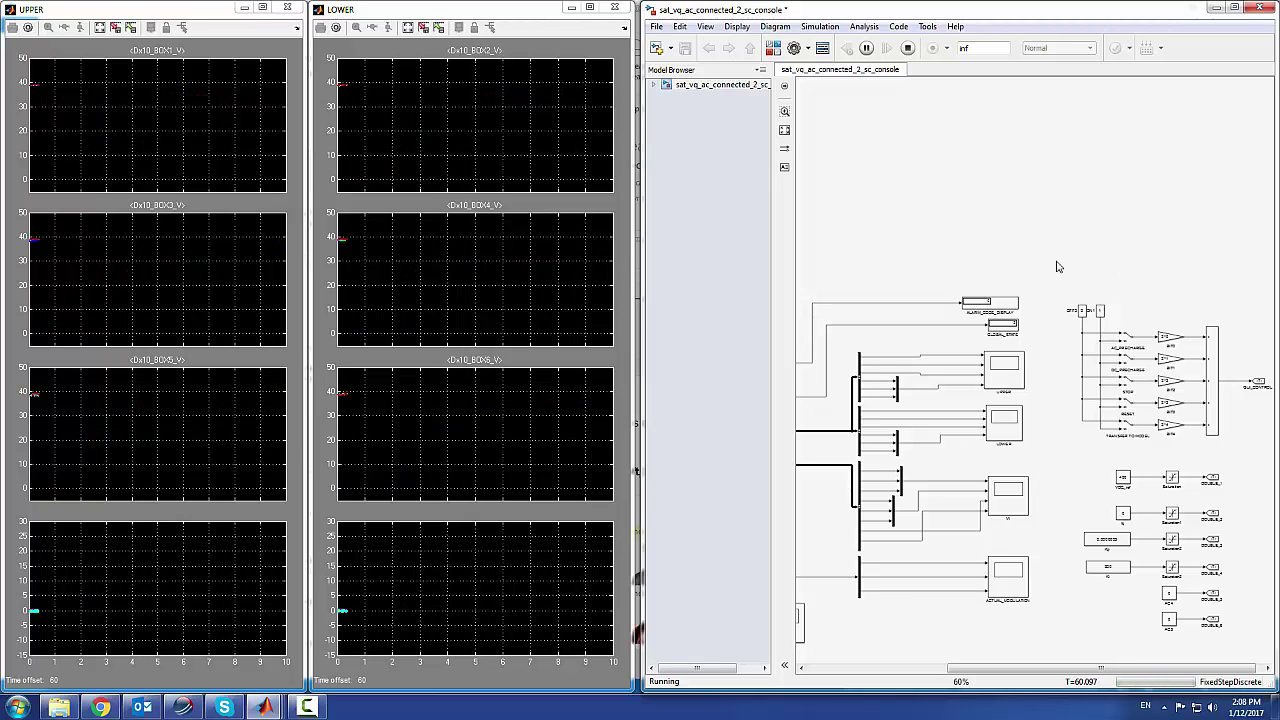
scroll(1108, 435, "up", 2)
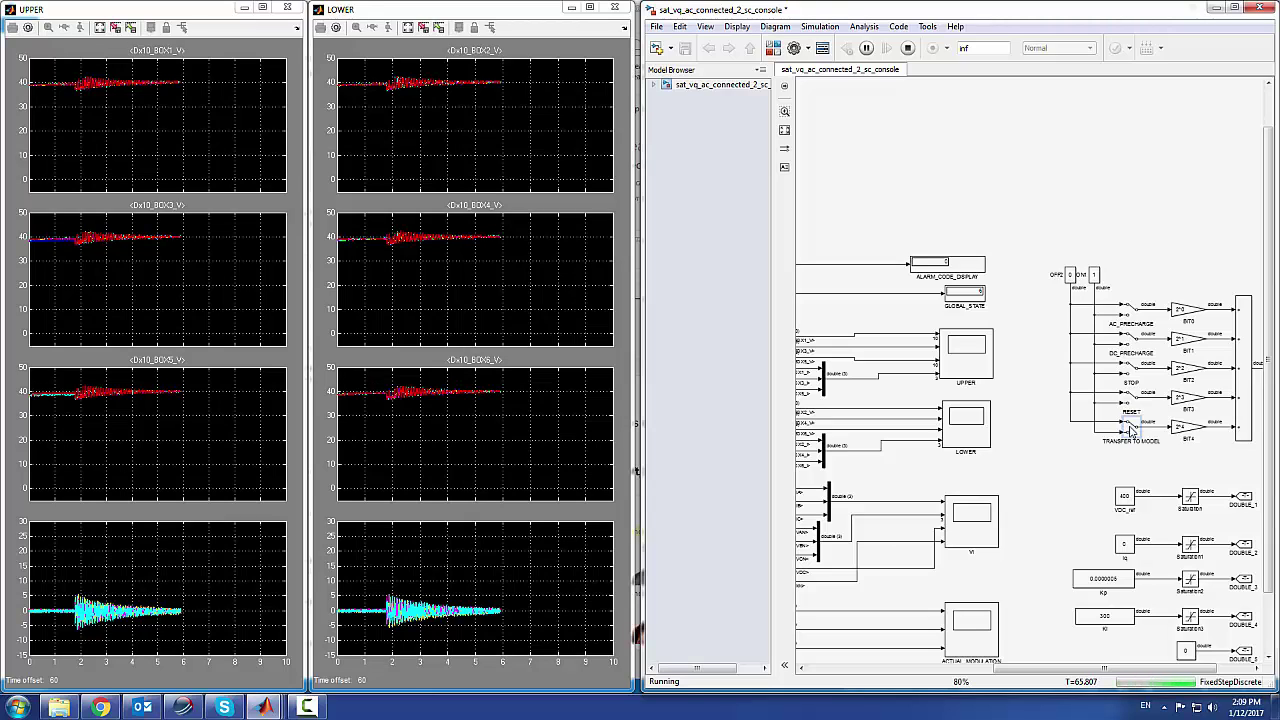
- Set the Iq constant value to 10
double_click(1127, 546)
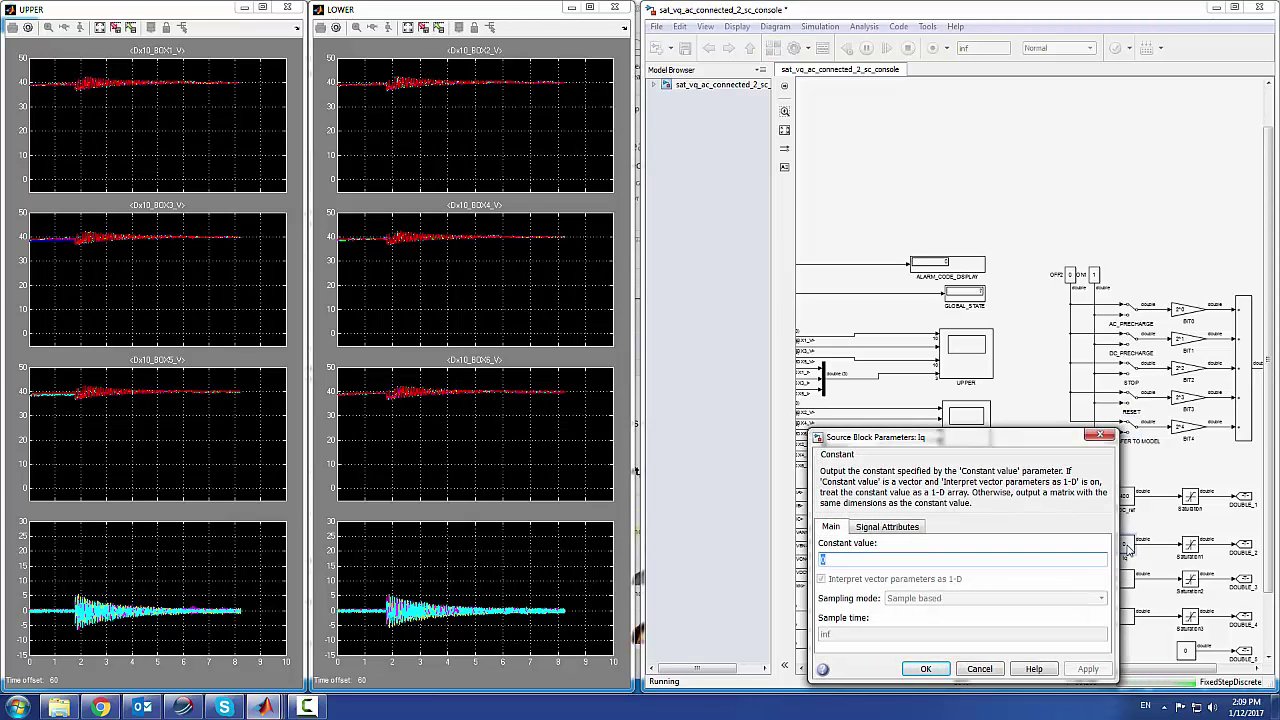
type("10")
key("Return")
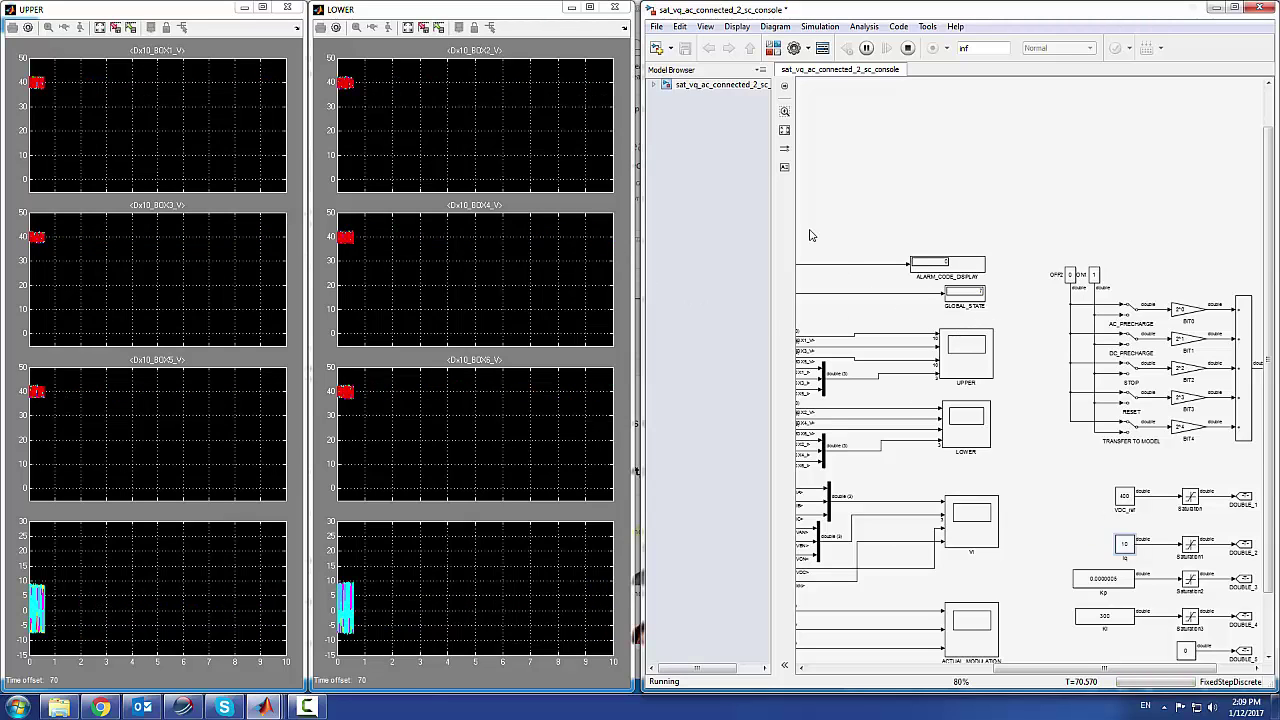
- Set the LOWER scope's time range to 0.1 s
left_click(337, 29)
left_click(337, 29)
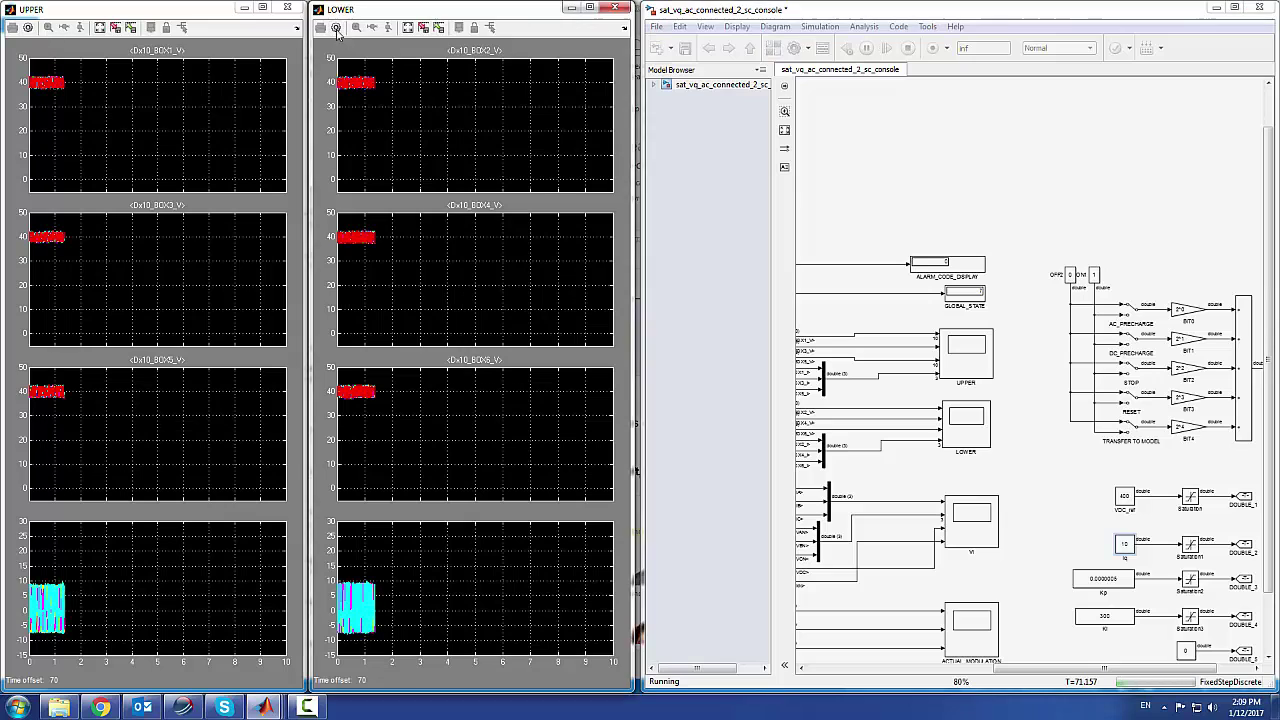
double_click(399, 110)
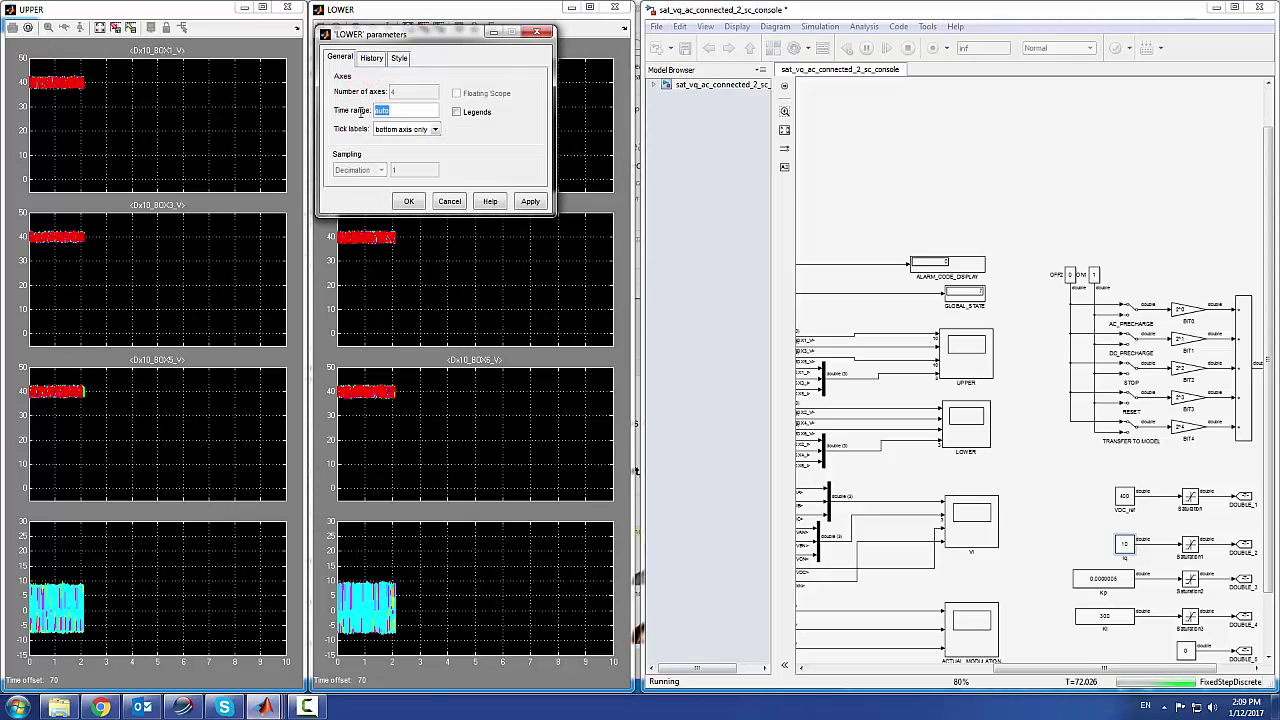
type("0.1")
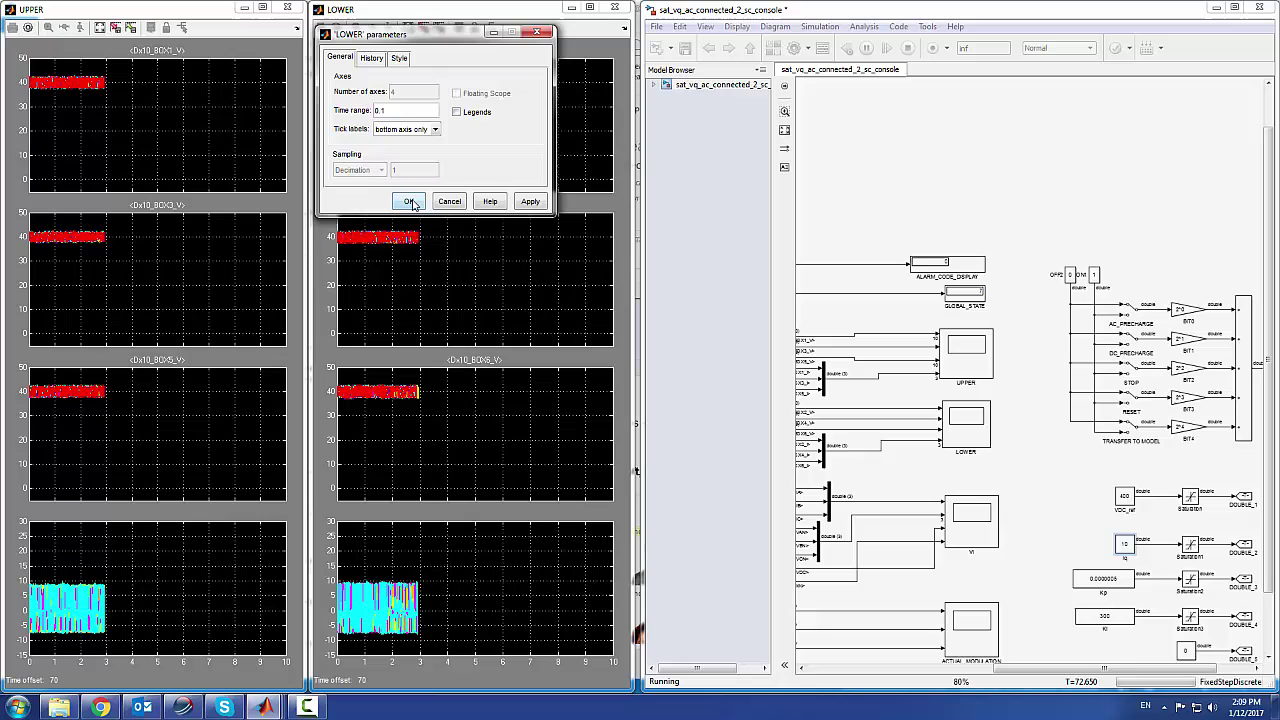
left_click(408, 201)
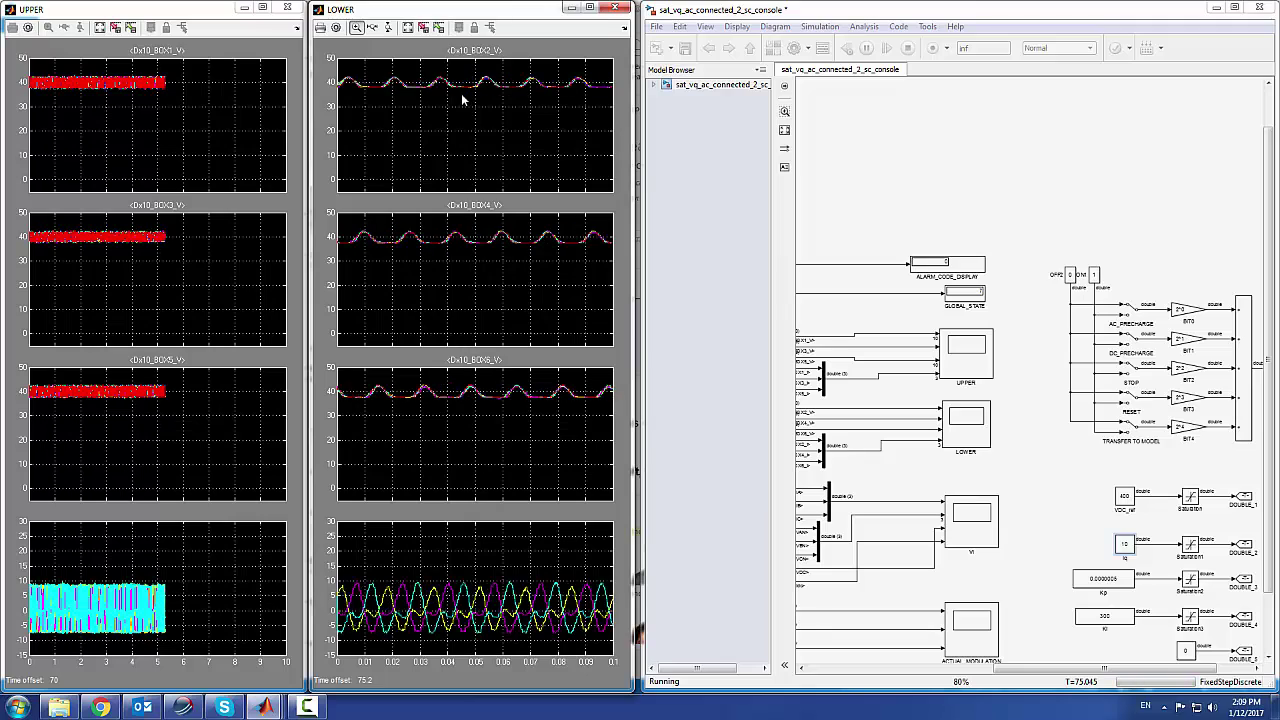
- Open the VI scope, autoscale it, and set its time range to 0.1 s
left_click(972, 521)
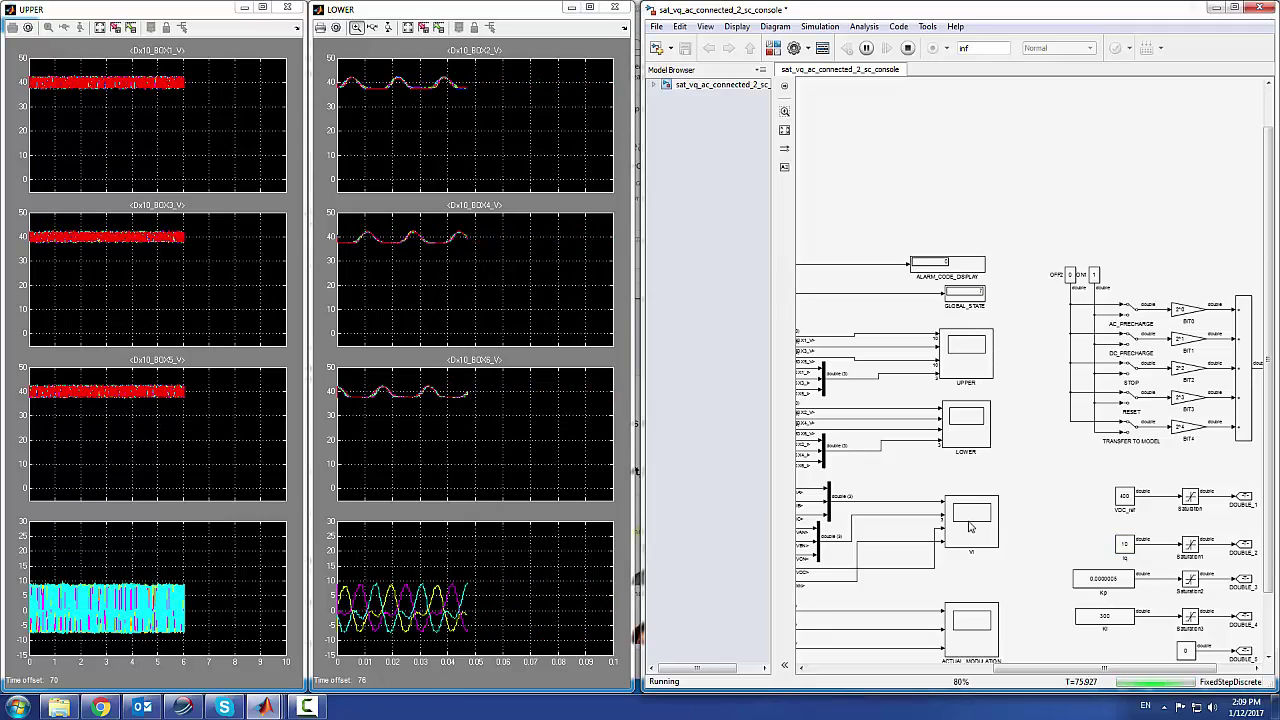
double_click(972, 521)
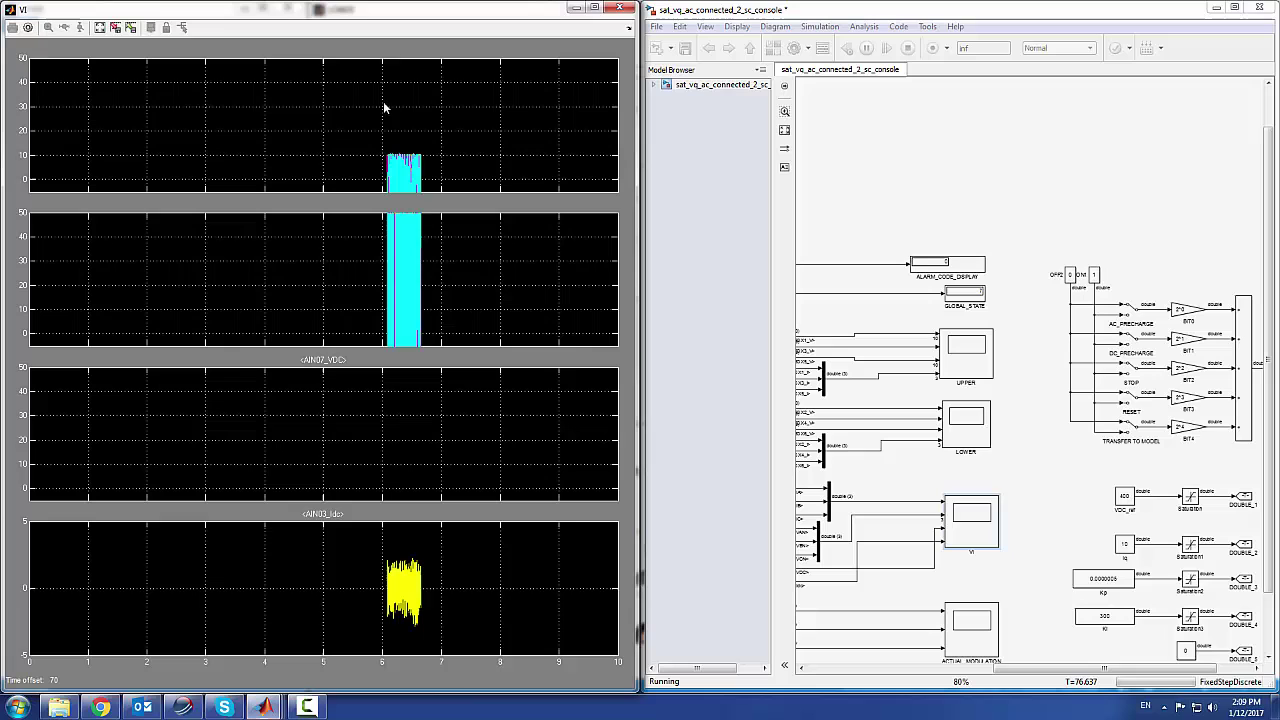
left_click(100, 30)
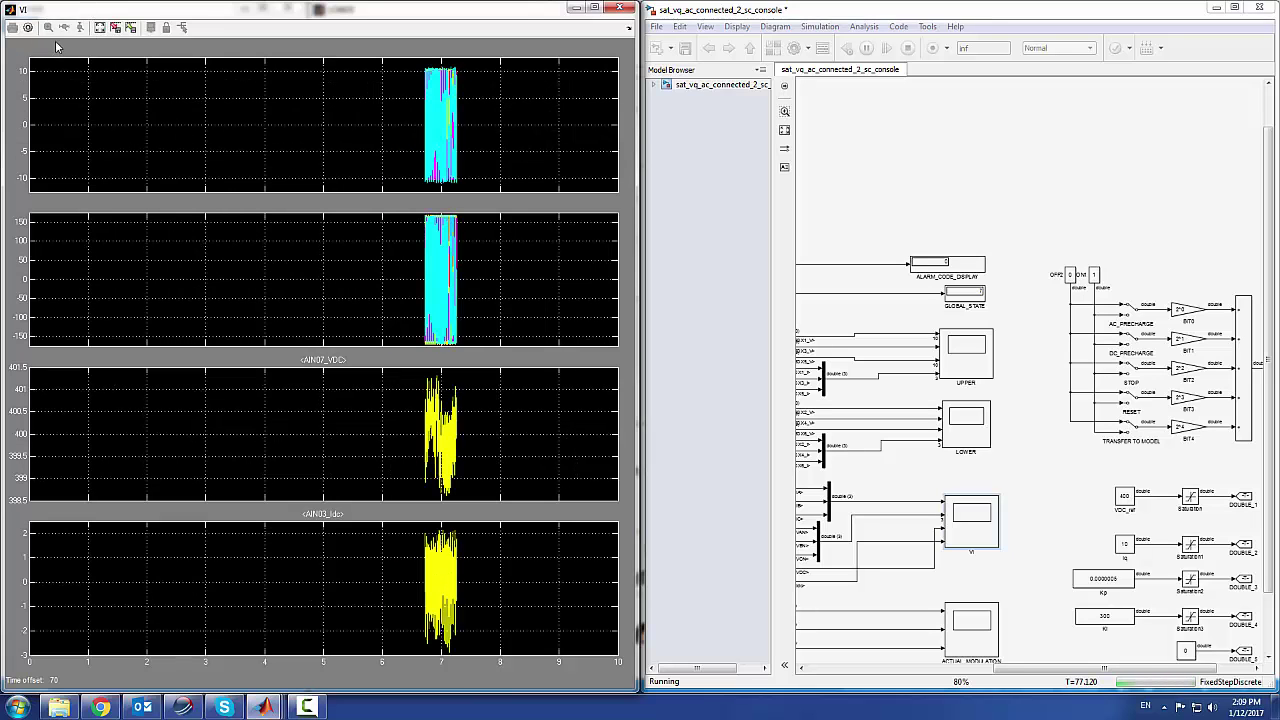
left_click(28, 27)
double_click(90, 109)
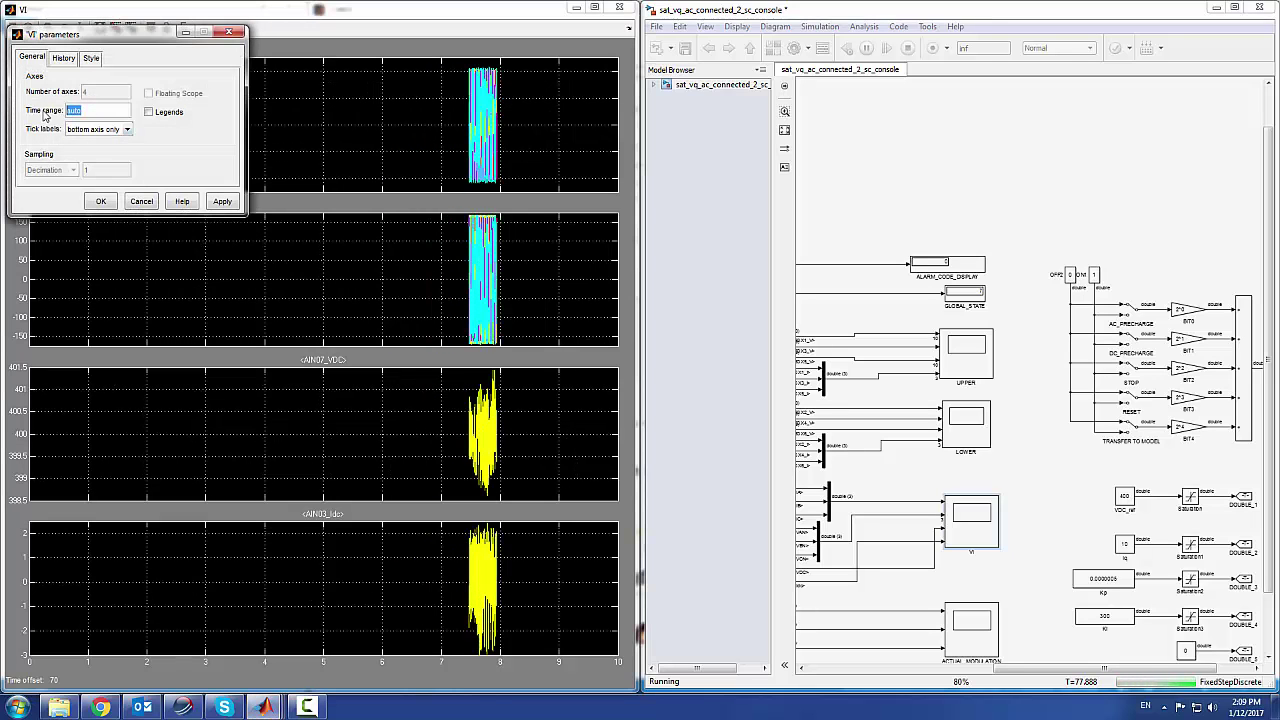
type("0.1")
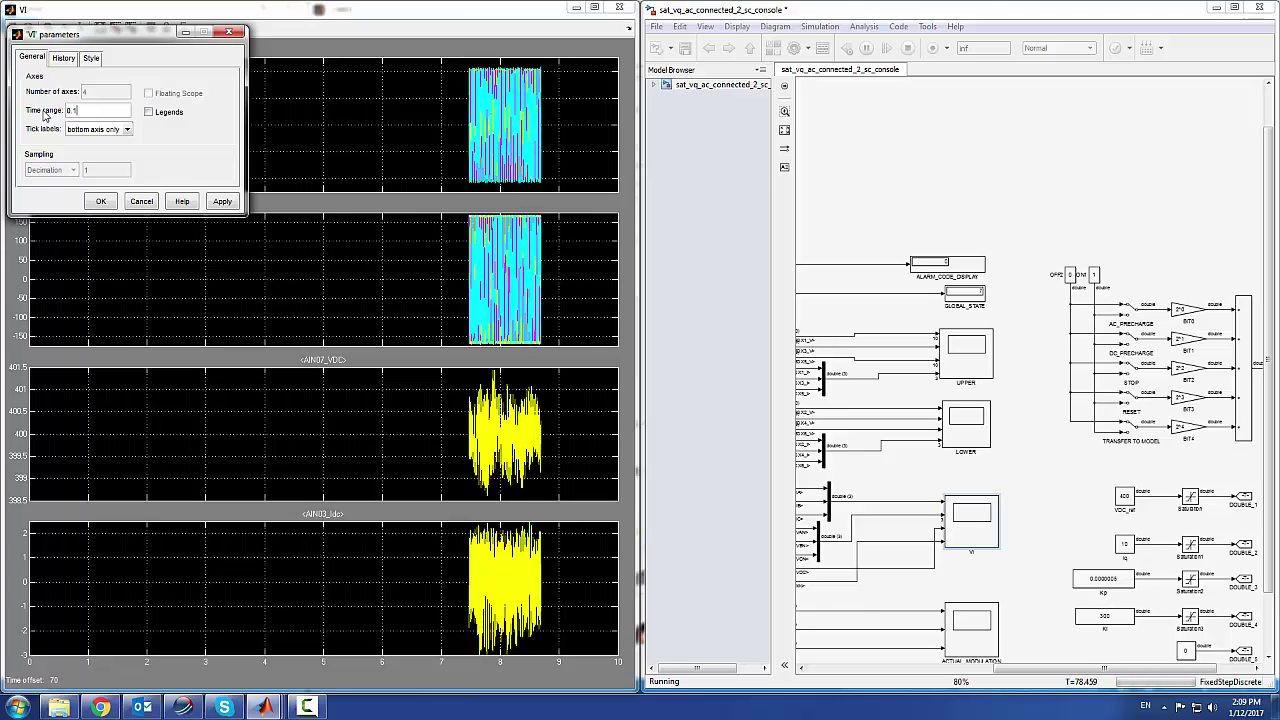
left_click(101, 202)
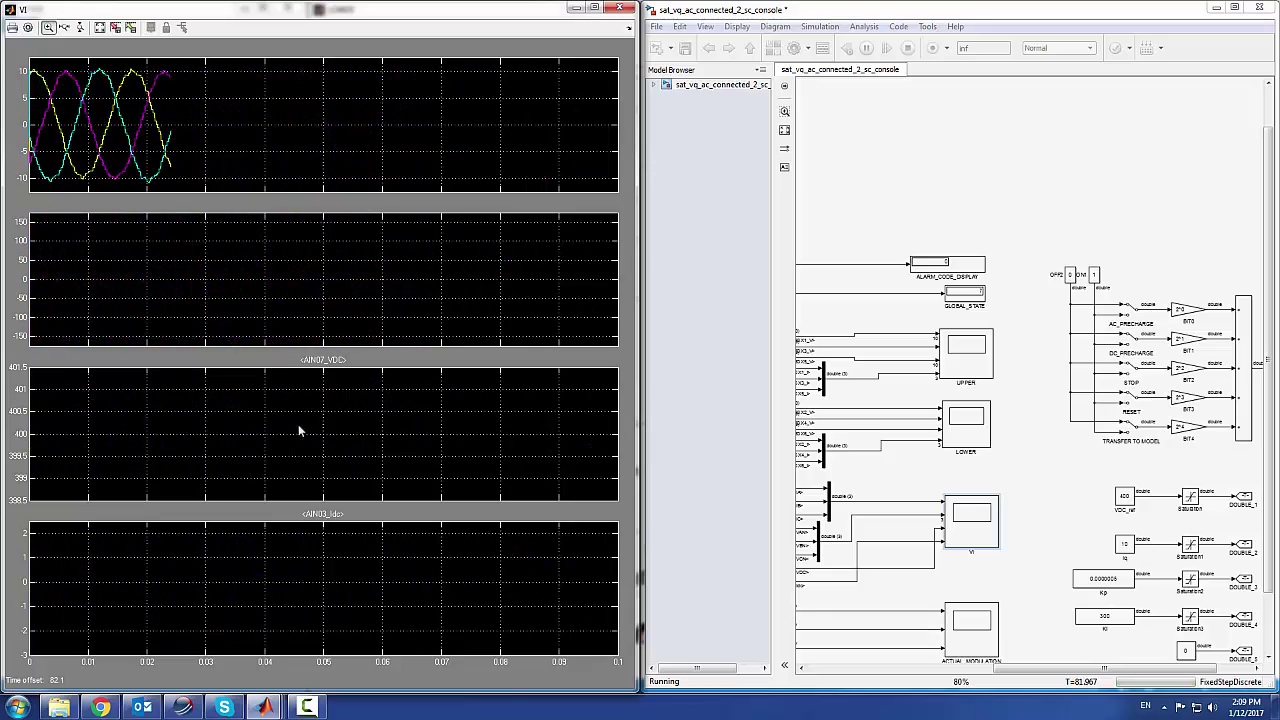
- Set the Iq constant to 20 and autoscale the VI scope for the larger currents
left_click(1127, 545)
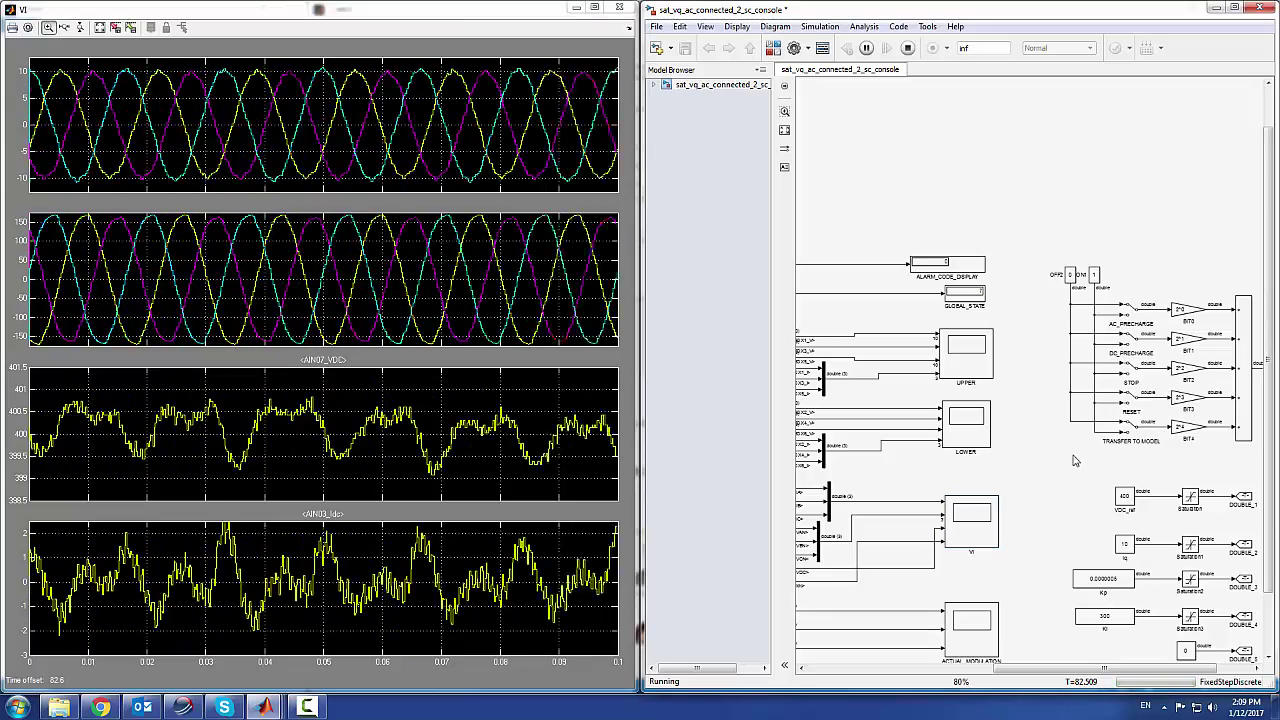
double_click(1127, 545)
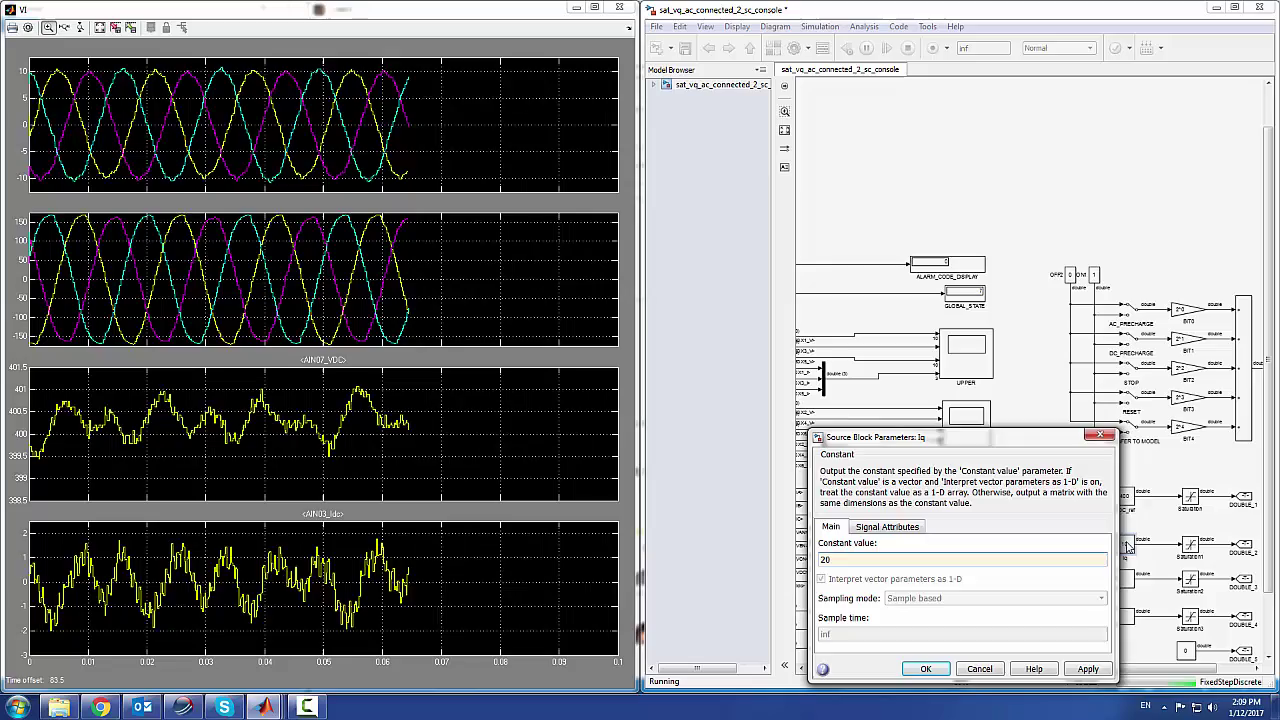
key("Escape")
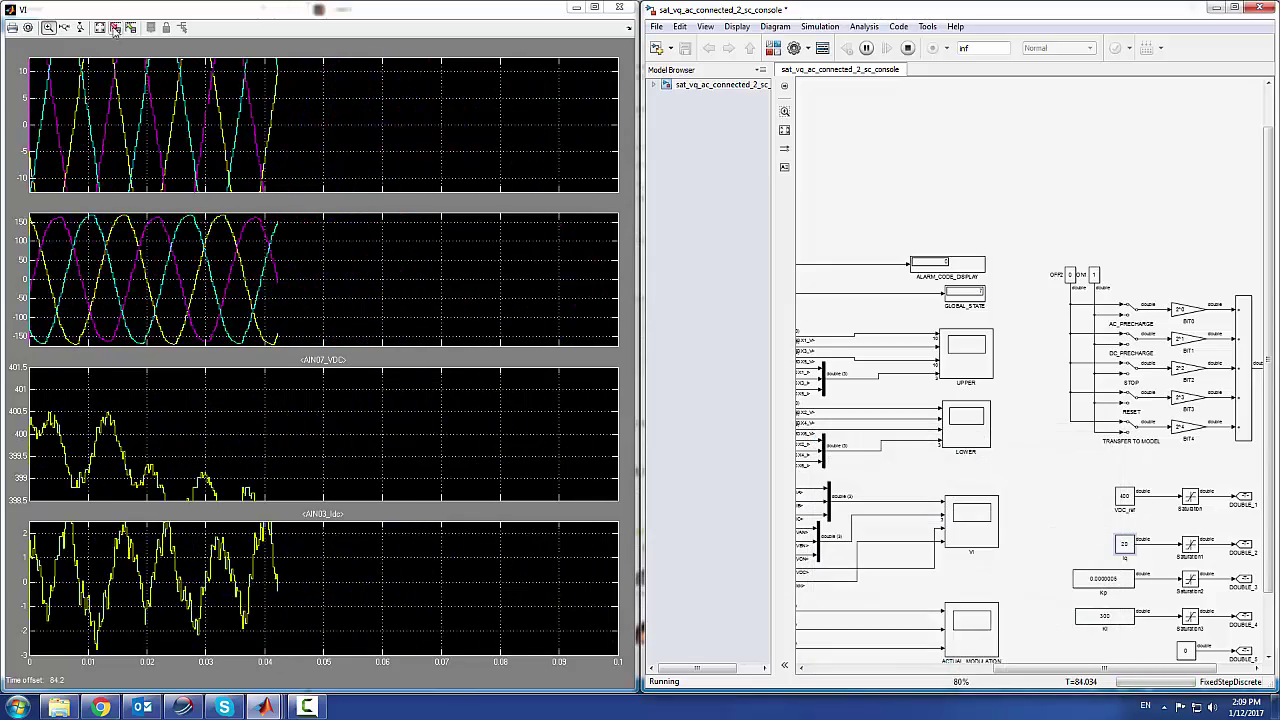
left_click(115, 28)
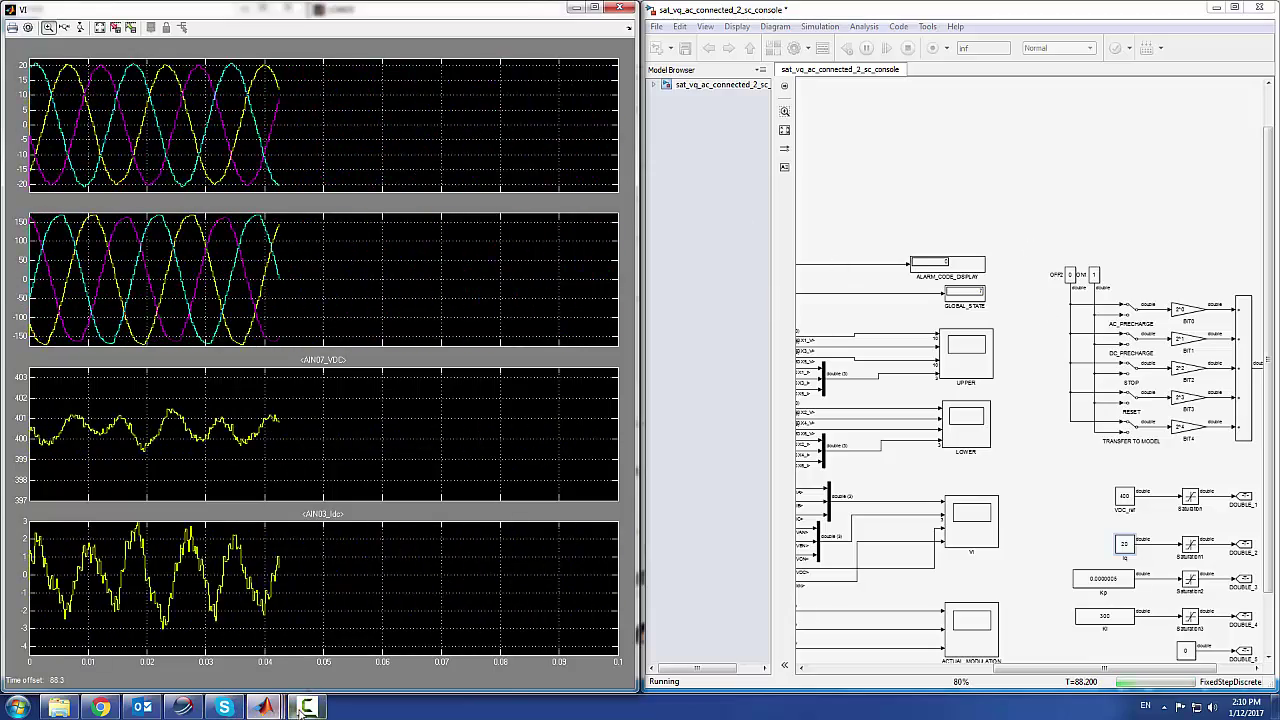
- Bring the LOWER scope window forward beside VI to show 35-45 V capacitor ripple
mouse_move(265, 707)
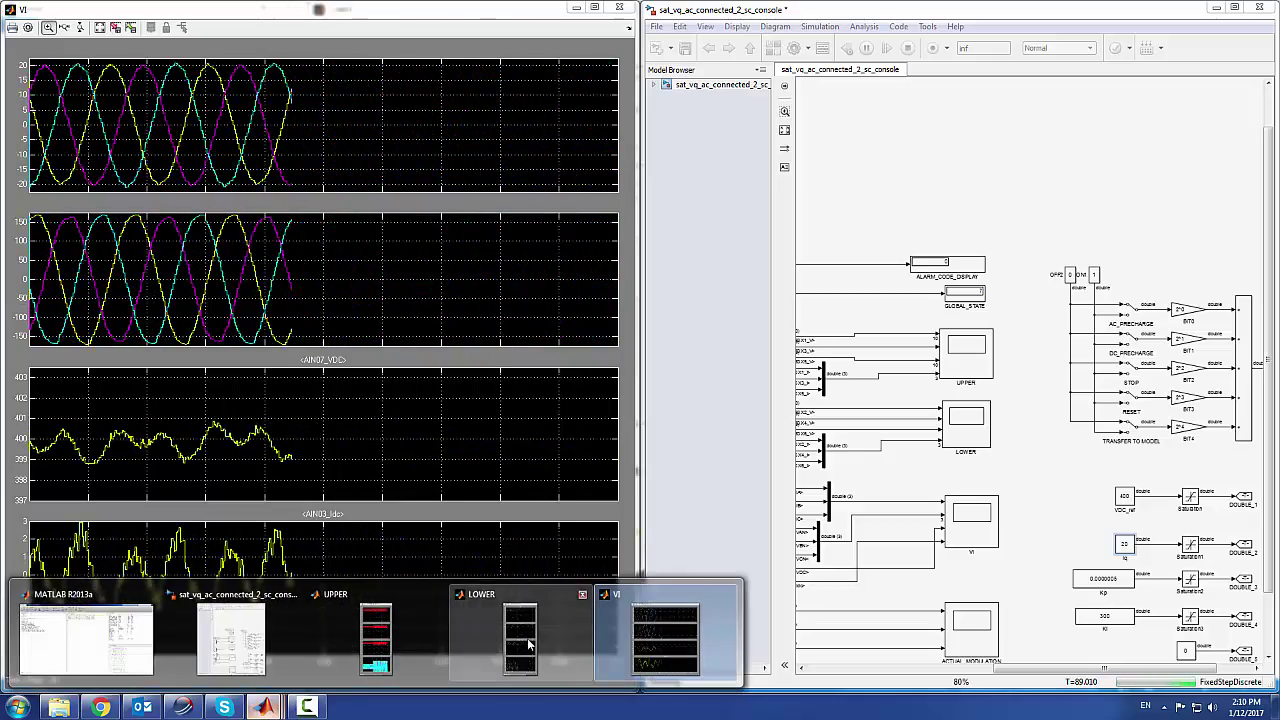
left_click(529, 645)
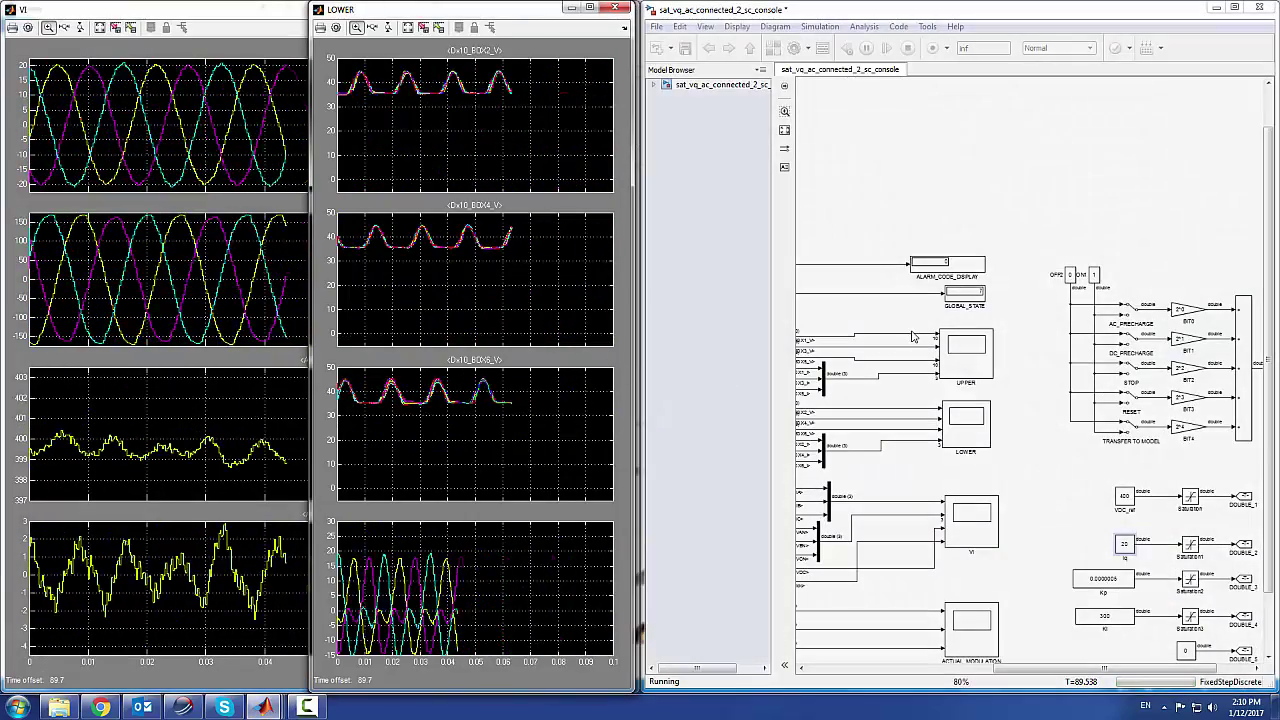